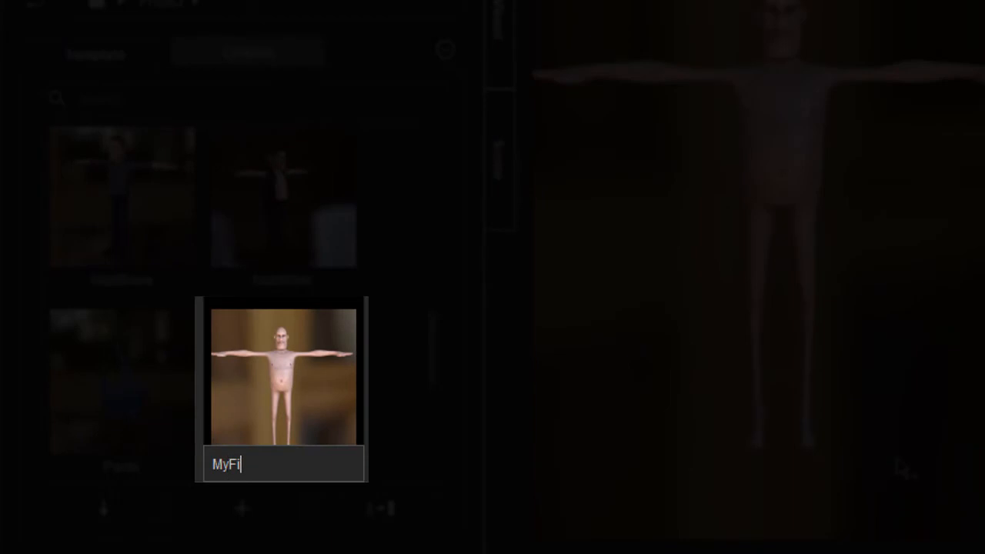
Name the saved character MyFigure in the custom project library.
key("Return")
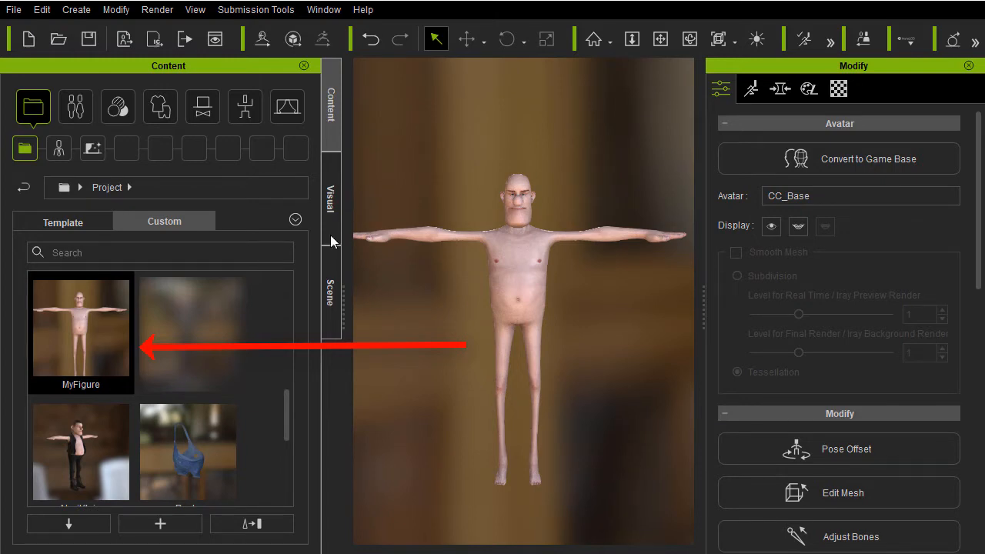
Put the Boxers_E underwear template on the character and inspect its fit around the waist.
left_click(159, 108)
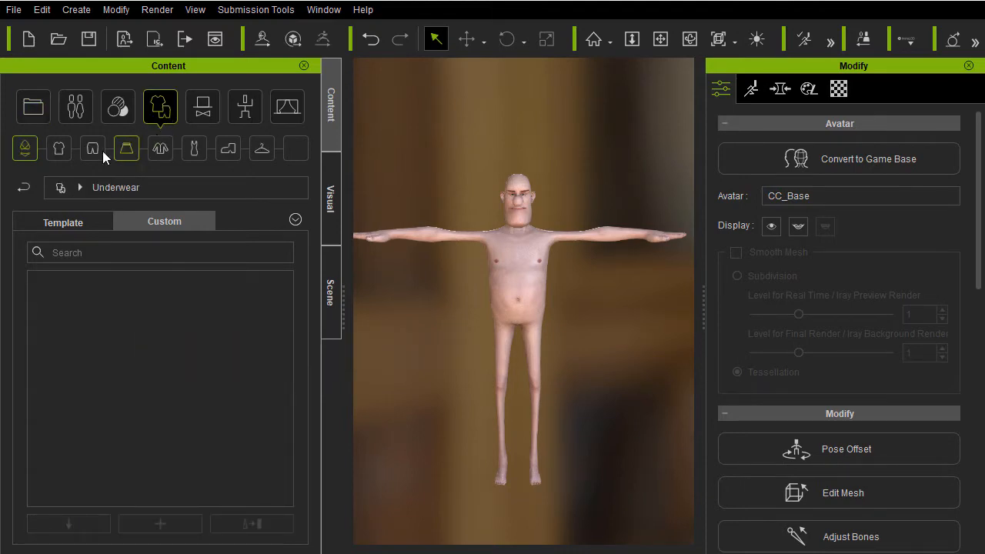
left_click(73, 220)
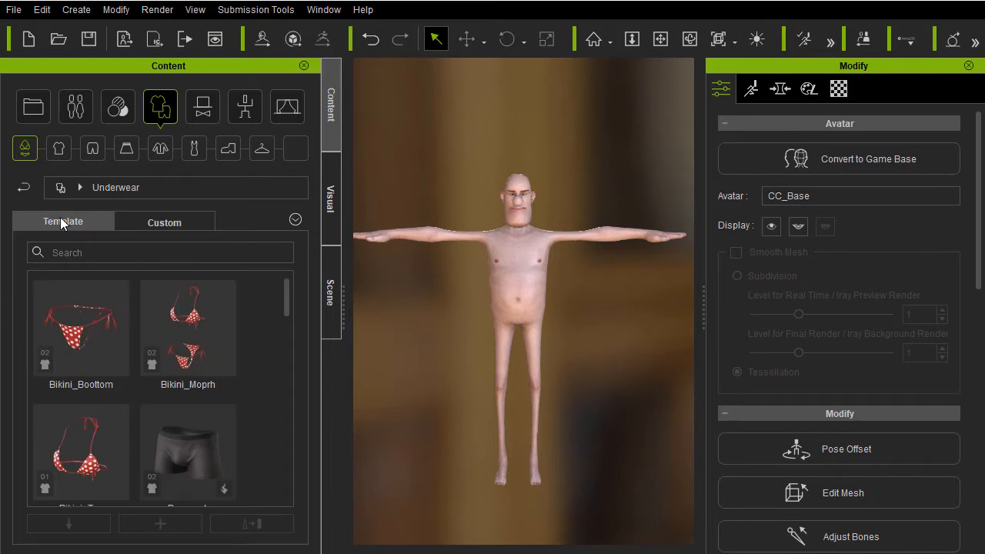
left_click_drag(287, 290, 289, 344)
double_click(211, 370)
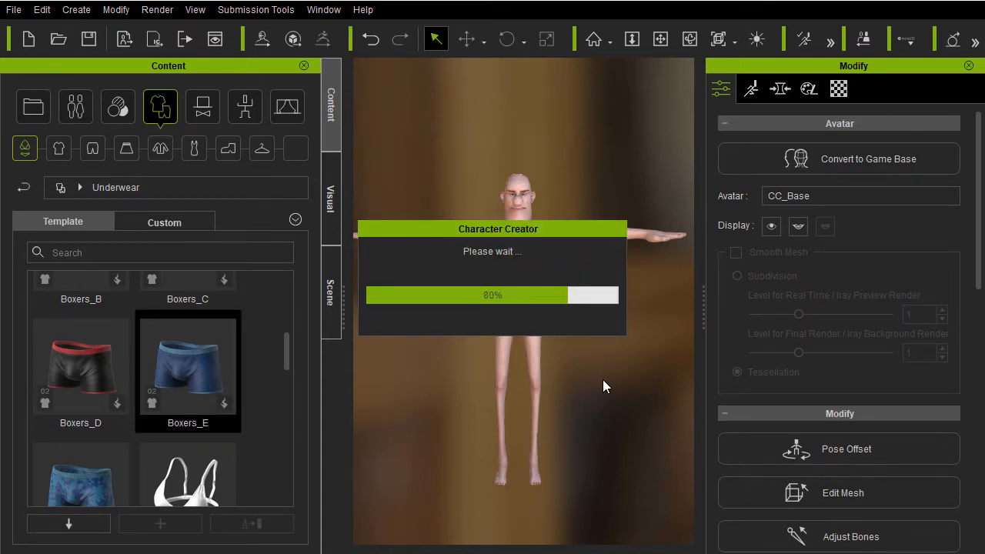
scroll(592, 384, "up", 5)
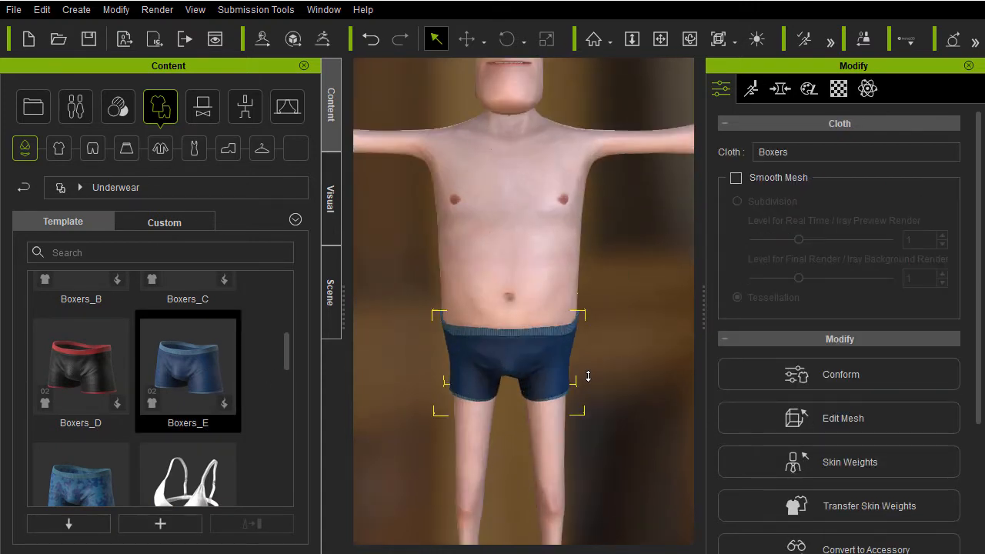
right_click_drag(628, 383, 582, 330)
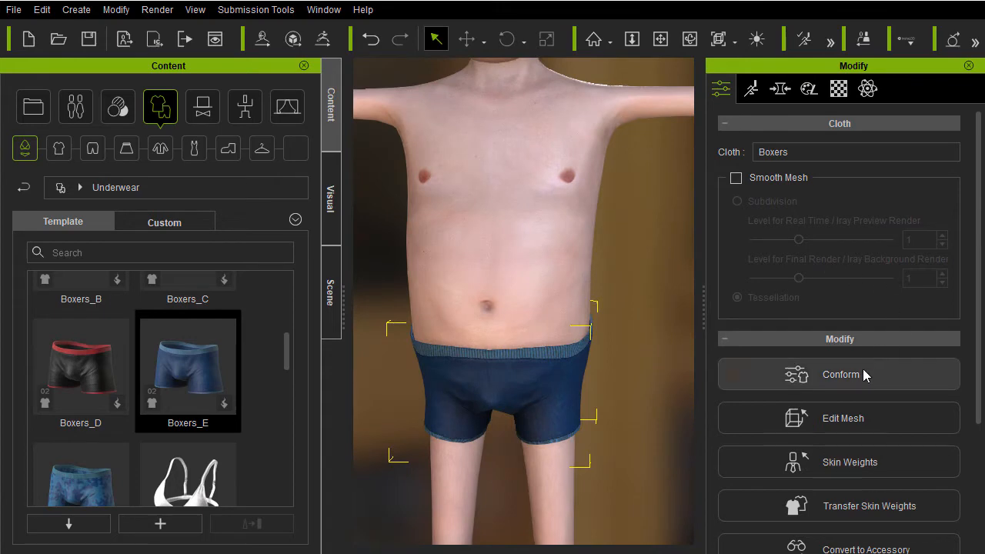
Increase the conforming size of the boxers to 0,20.
left_click(893, 375)
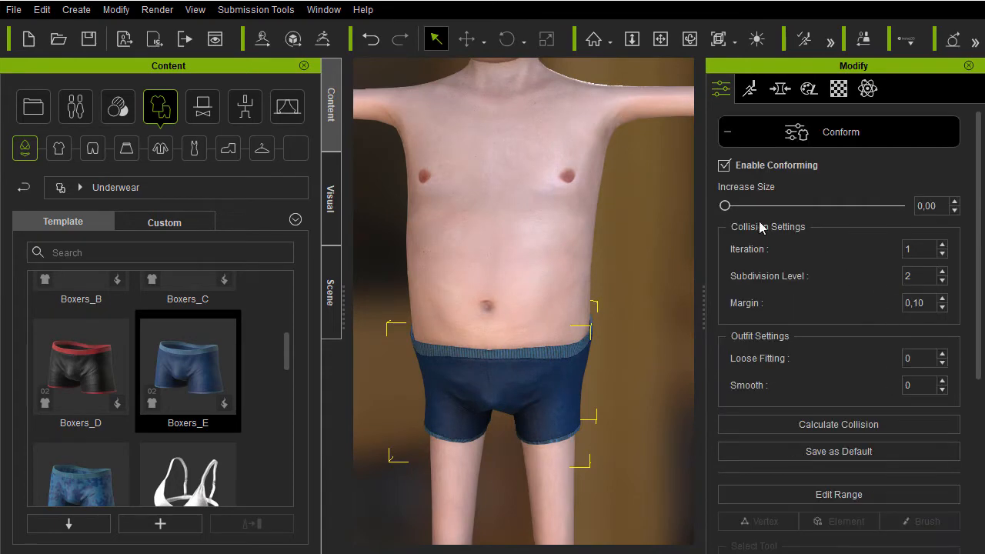
left_click_drag(724, 207, 733, 206)
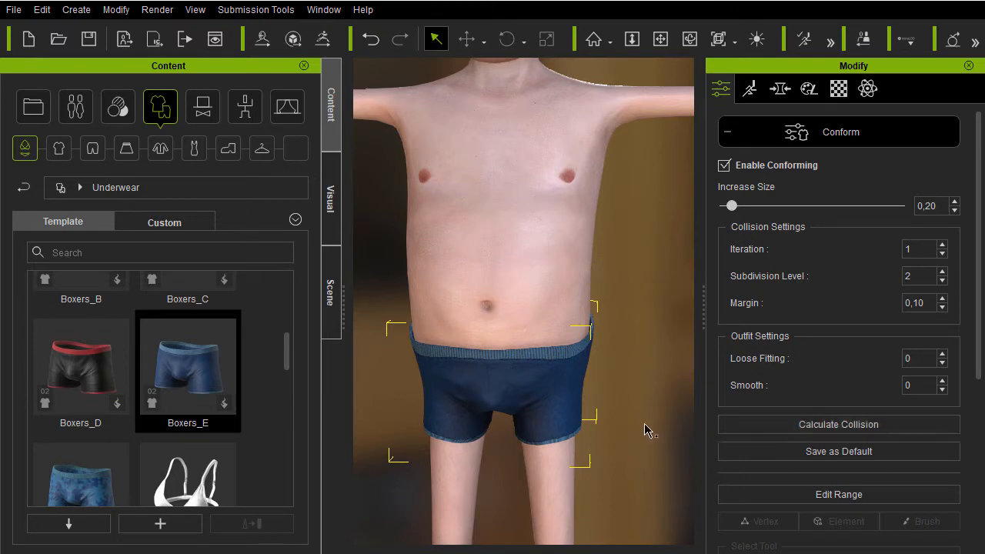
right_click_drag(645, 431, 605, 424)
Delete the boxers from the character.
left_click(545, 391)
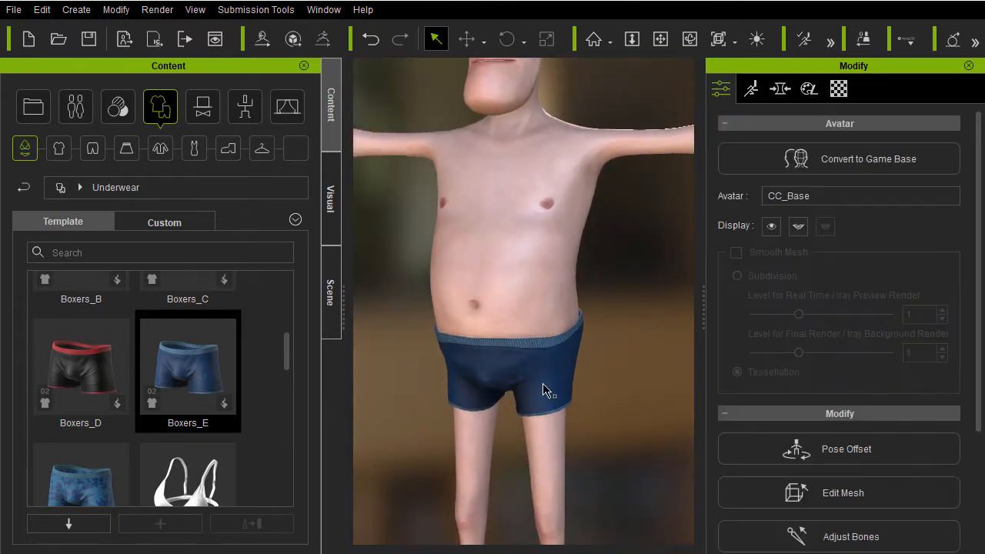
left_click(550, 391)
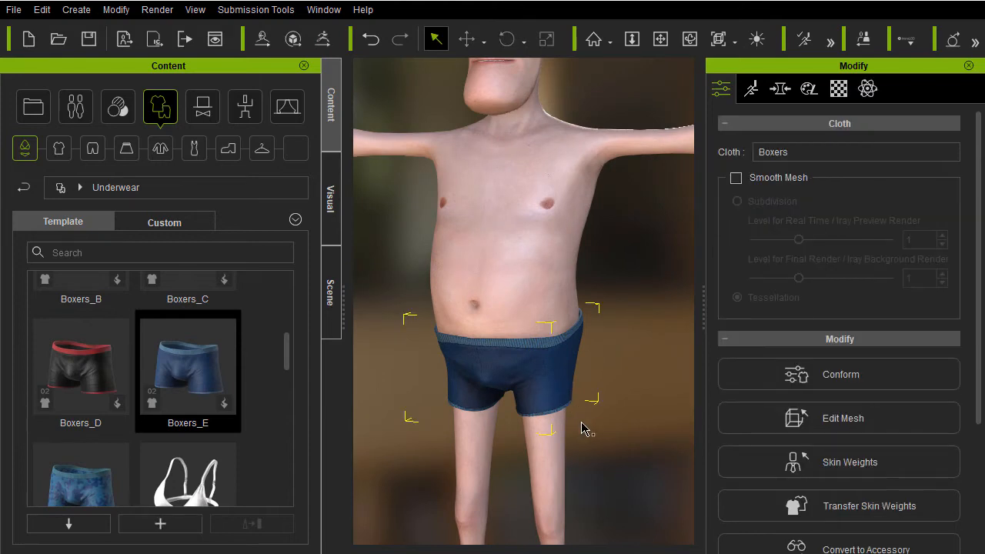
key("Delete")
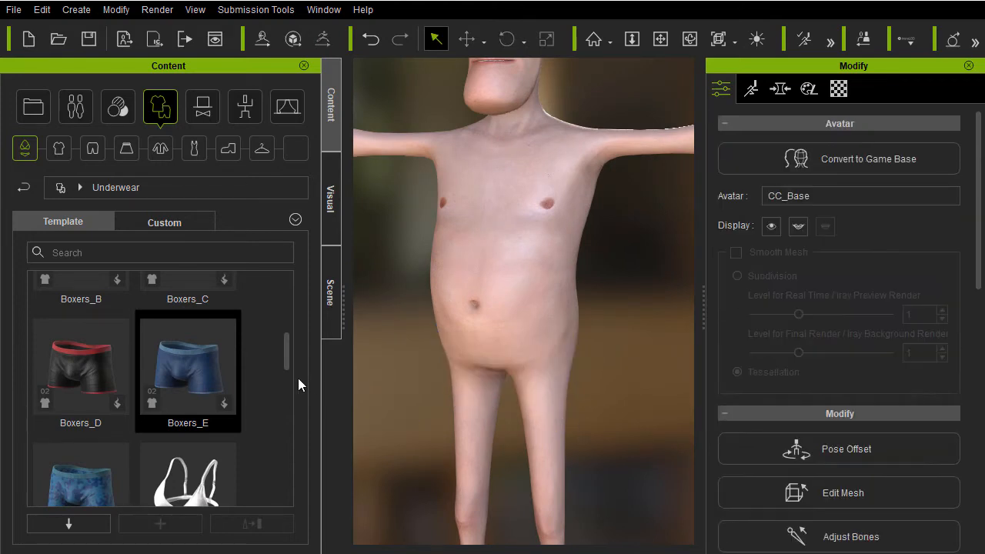
Try the Bra_A underwear template on the character, inspect its fit and remove it again.
left_click_drag(282, 349, 284, 372)
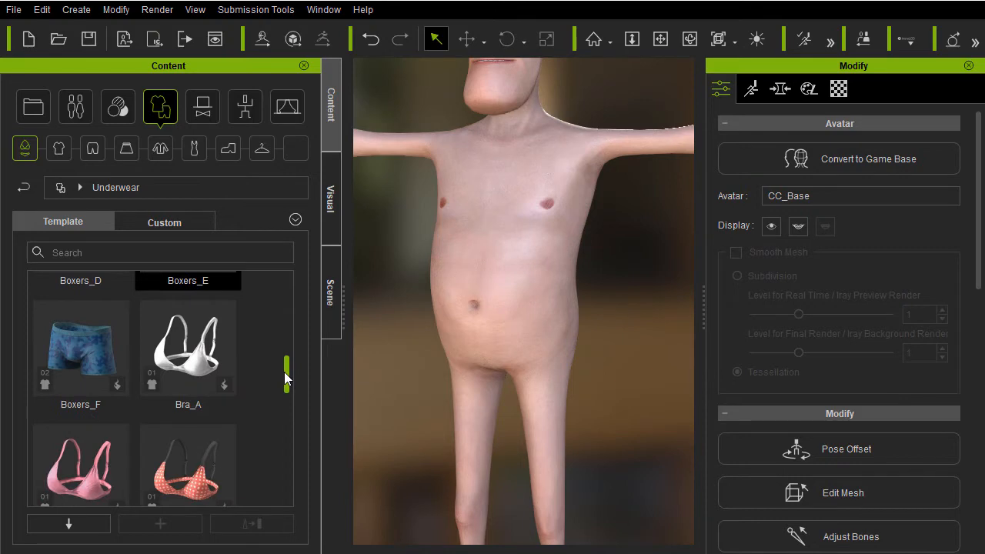
double_click(195, 356)
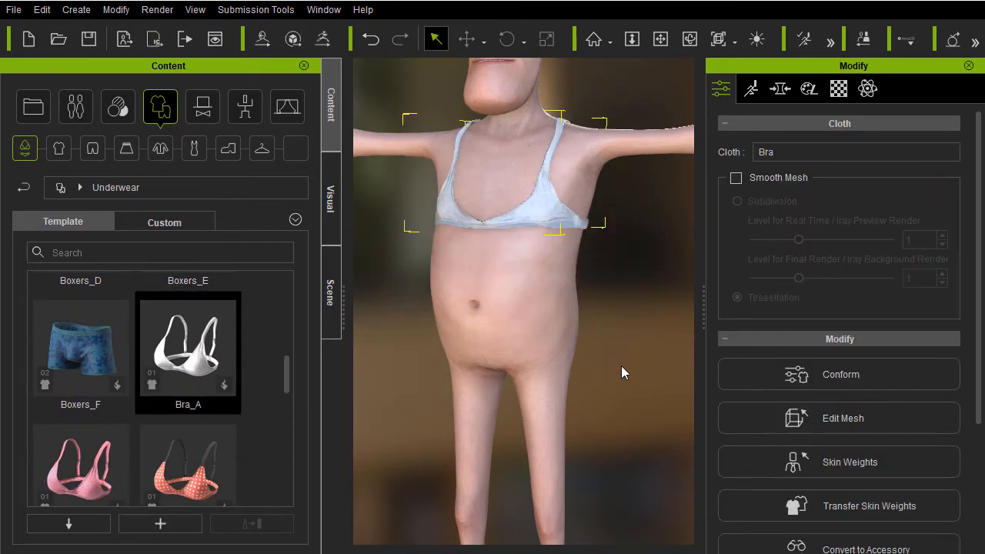
right_click_drag(567, 309, 402, 310)
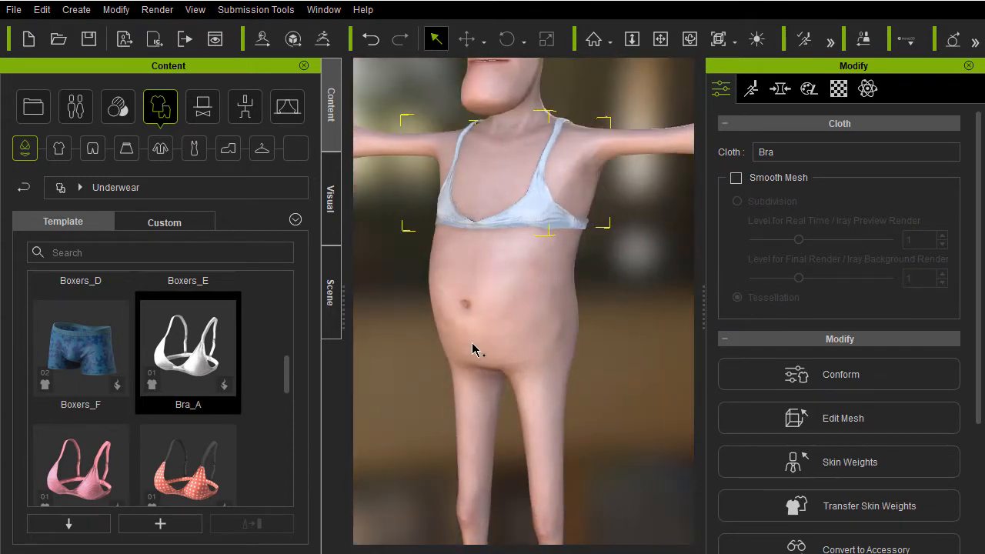
key("Delete")
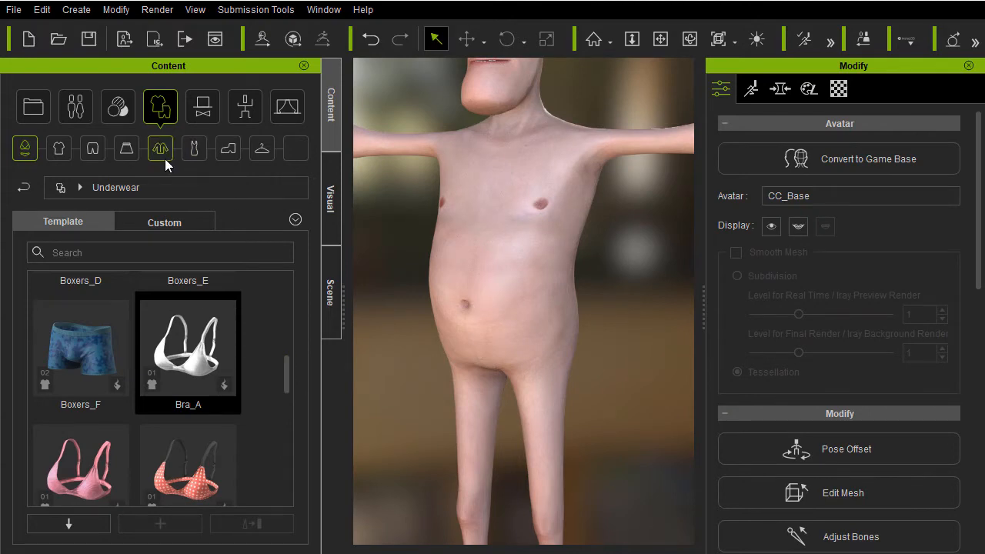
Dress the character in the Jeans_E pants template and check the fit around the waist.
left_click(94, 151)
left_click_drag(287, 338, 291, 385)
left_click_drag(205, 354, 507, 380)
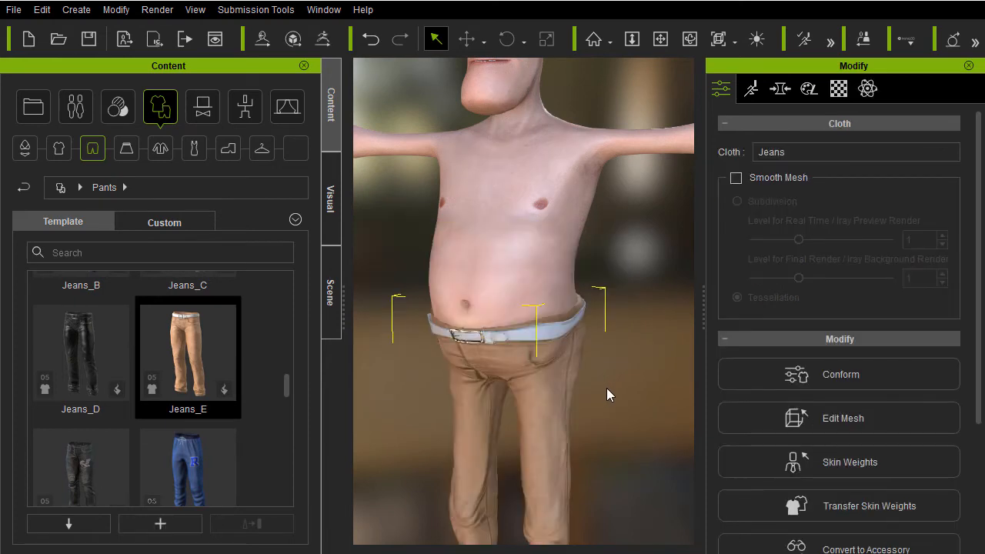
right_click_drag(606, 389, 551, 357)
scroll(551, 356, "up", 1)
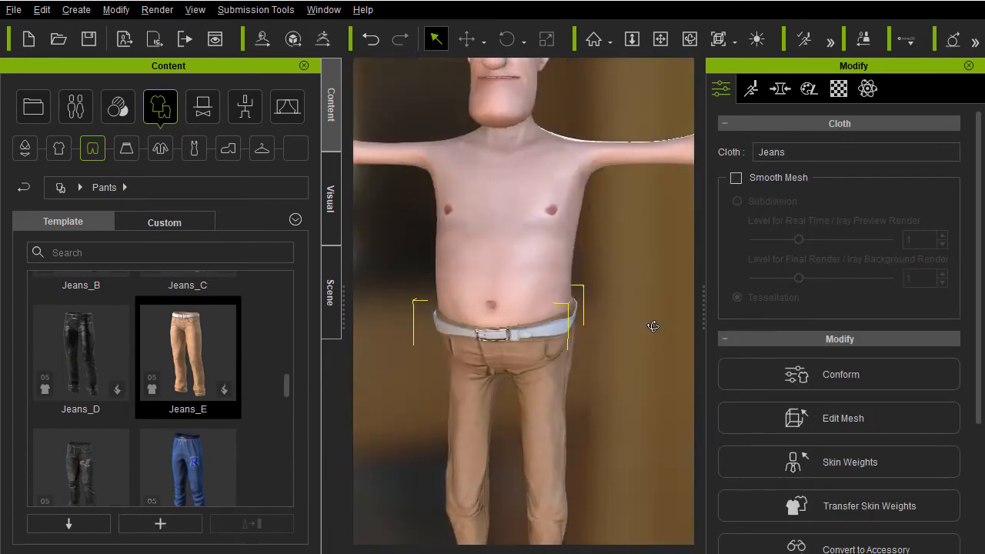
scroll(589, 356, "up", 2)
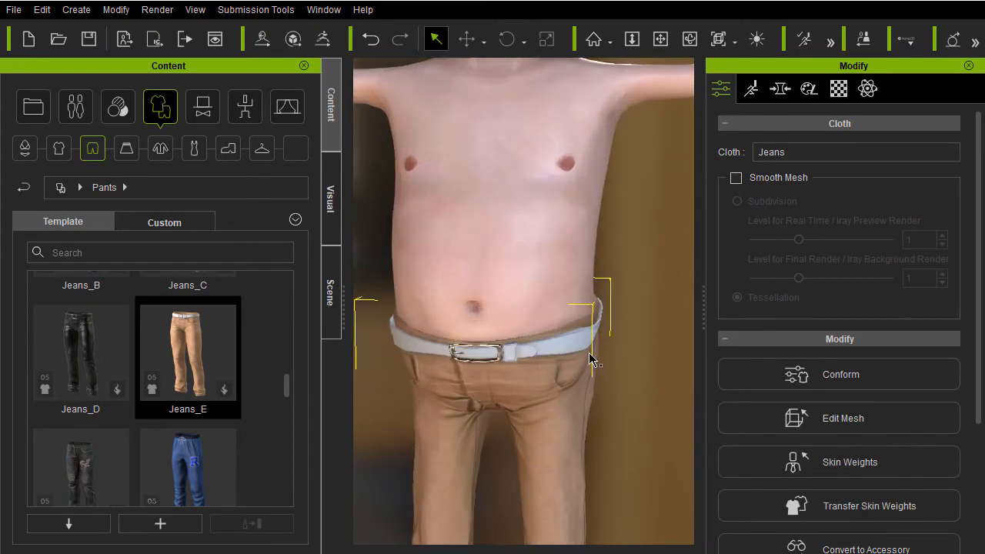
Conform the jeans with Increase Size 0,18, calculate the collision, and check the result down to the feet.
left_click(809, 367)
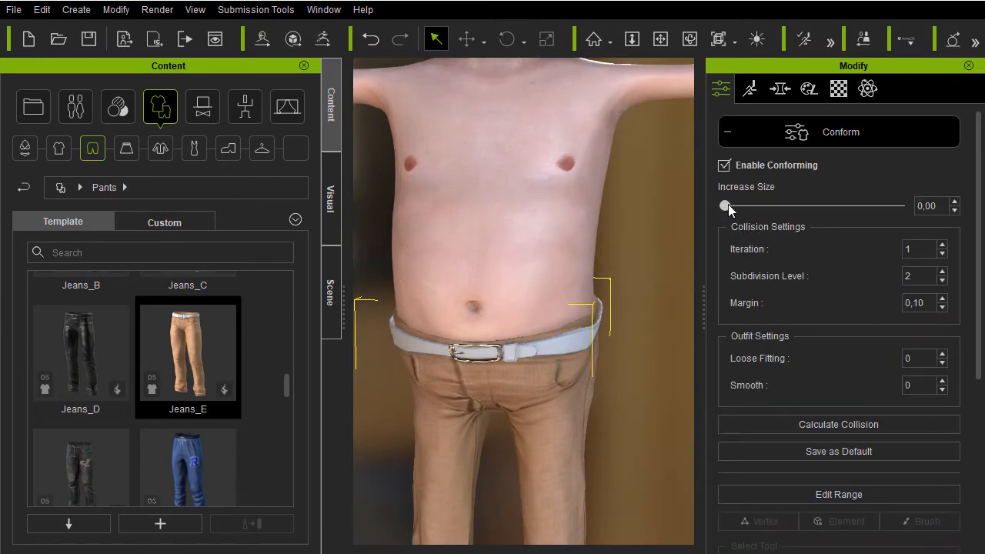
left_click_drag(728, 206, 731, 206)
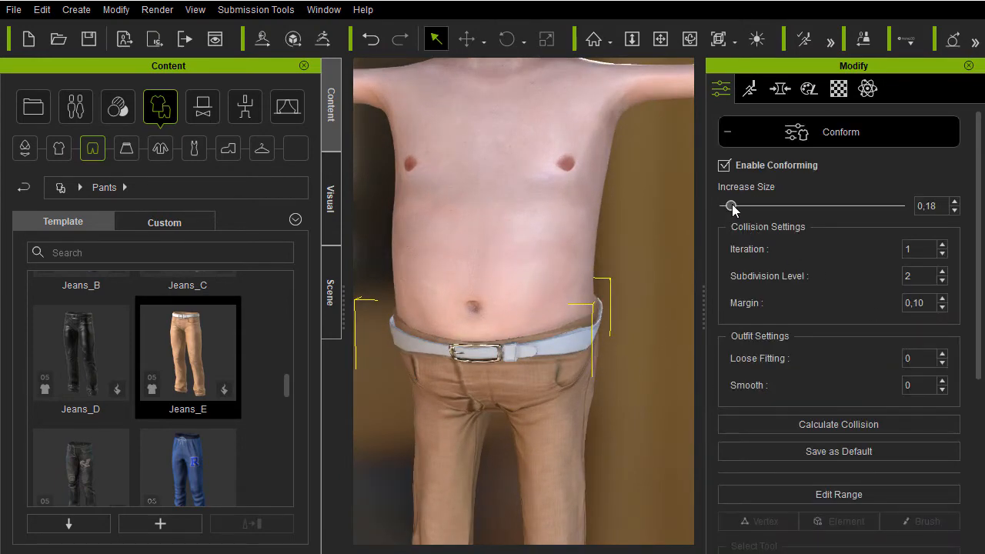
left_click(844, 424)
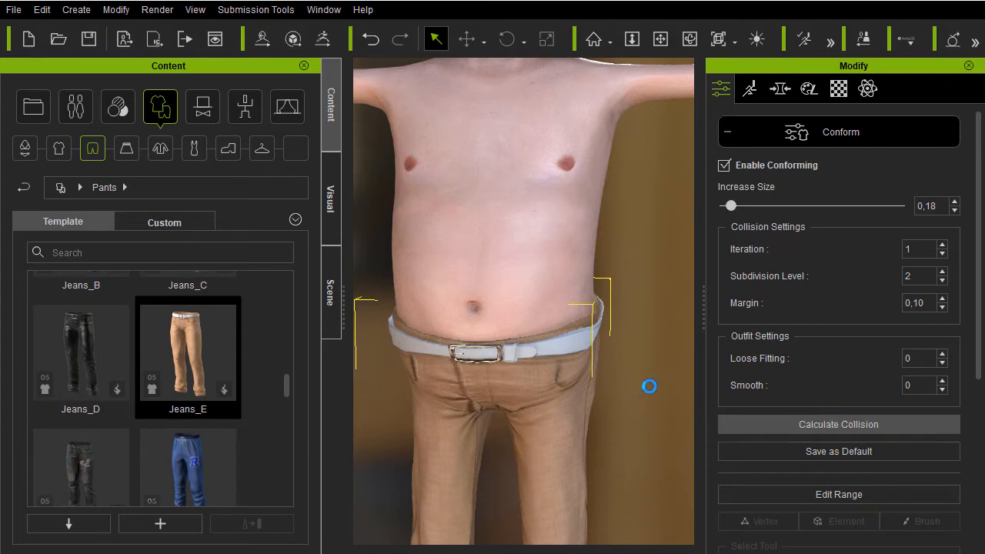
right_click_drag(653, 385, 536, 431)
middle_click_drag(525, 389, 525, 161)
scroll(515, 348, "down", 5)
middle_click_drag(528, 375, 493, 327)
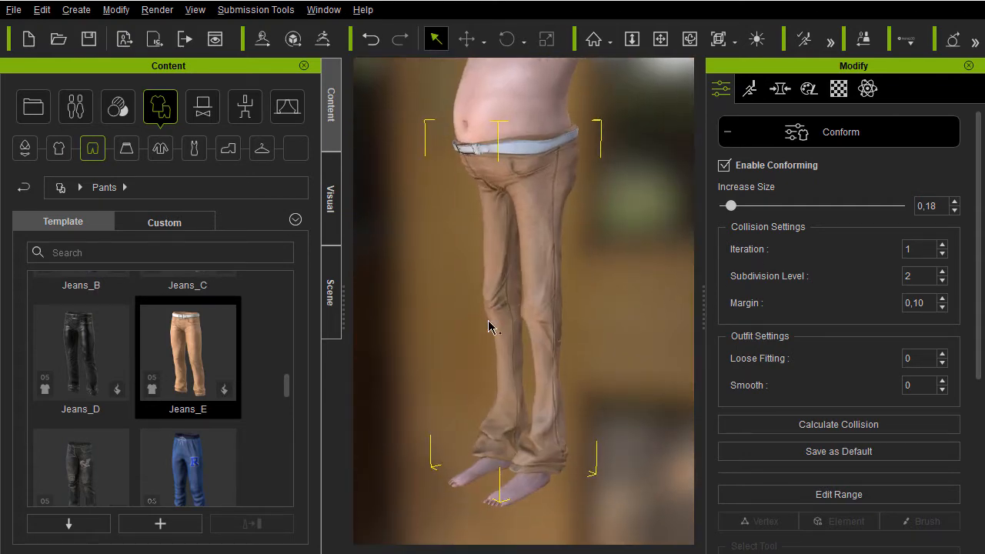
Put the Boots_B shoes template on the character and inspect the boots.
left_click(228, 148)
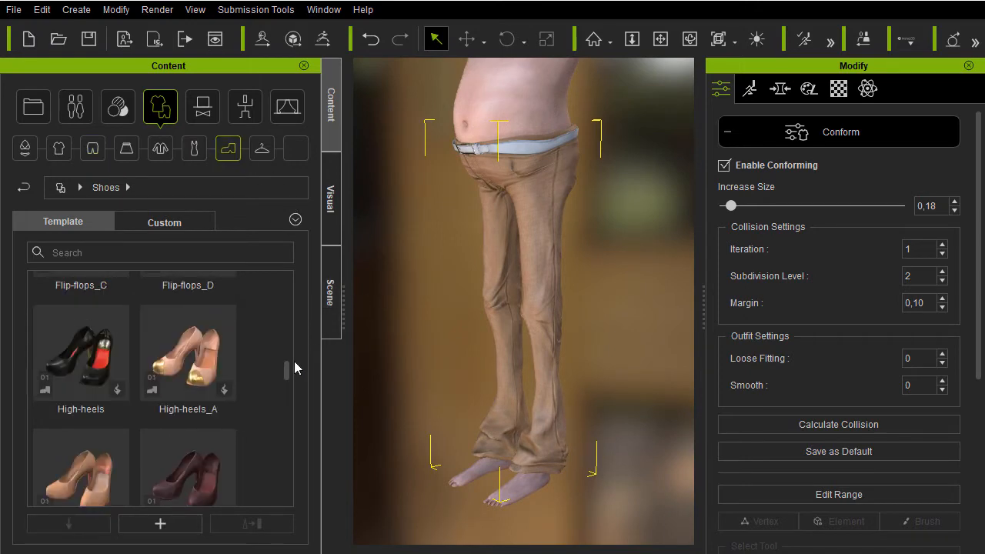
scroll(288, 373, "down", 4)
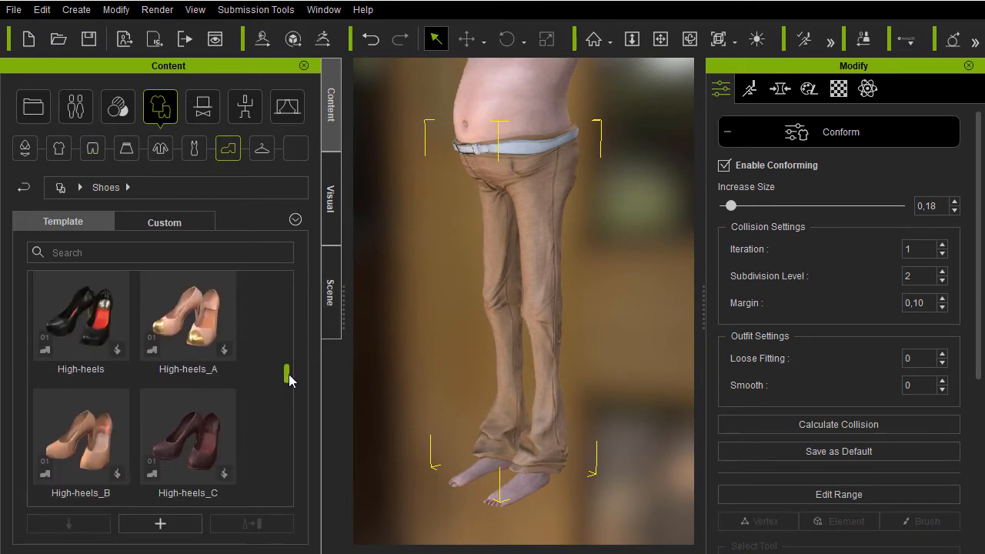
scroll(289, 370, "up", 5)
left_click_drag(290, 368, 294, 317)
double_click(88, 387)
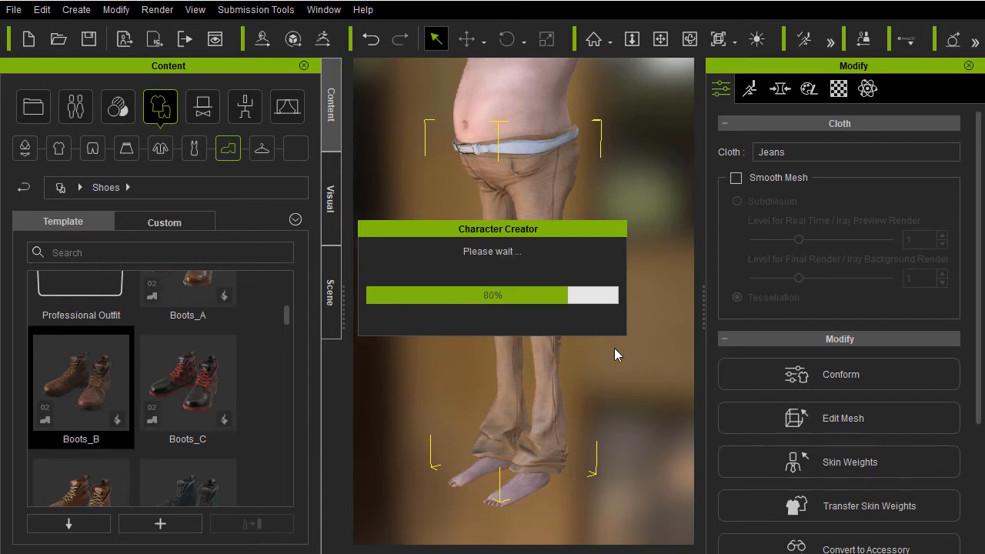
right_click_drag(465, 412, 694, 379)
right_click_drag(527, 402, 478, 359)
middle_click_drag(565, 259, 571, 479)
right_click_drag(570, 444, 611, 374)
Dress the character in the Henley Longsleeve _D shirt from Essential Clothing and inspect it from the side.
left_click(59, 148)
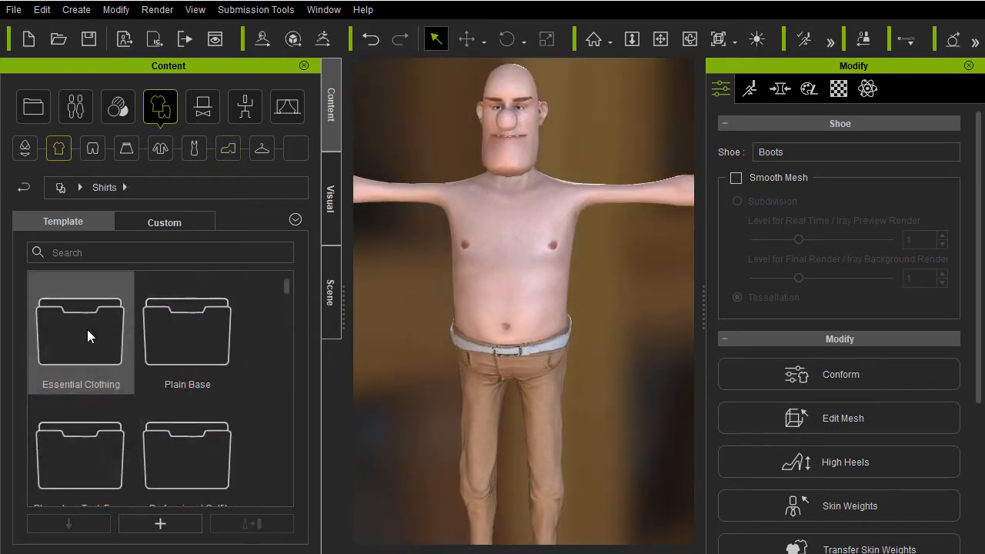
double_click(87, 329)
left_click_drag(288, 304, 281, 357)
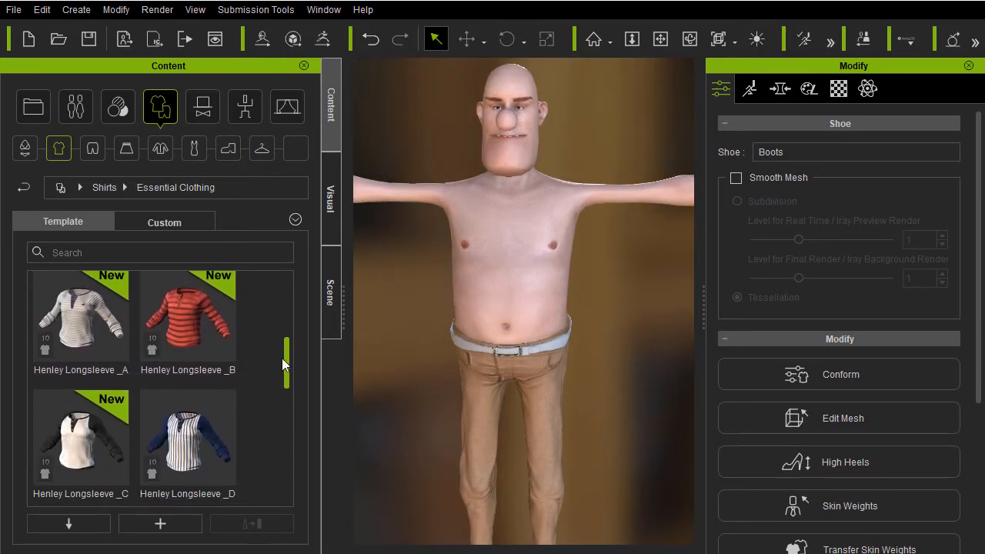
double_click(194, 436)
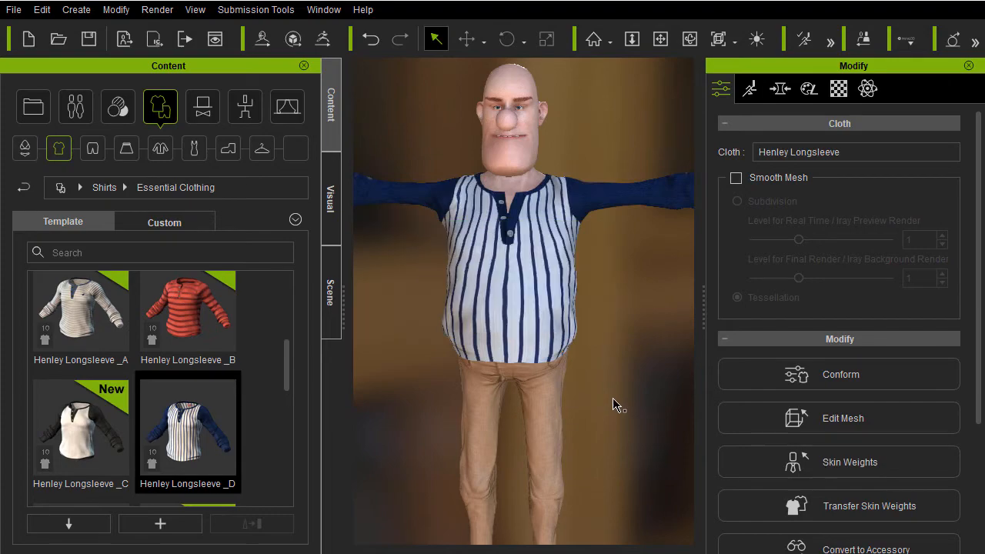
scroll(614, 399, "down", 3)
right_click_drag(627, 355, 469, 357)
right_click_drag(577, 354, 679, 337)
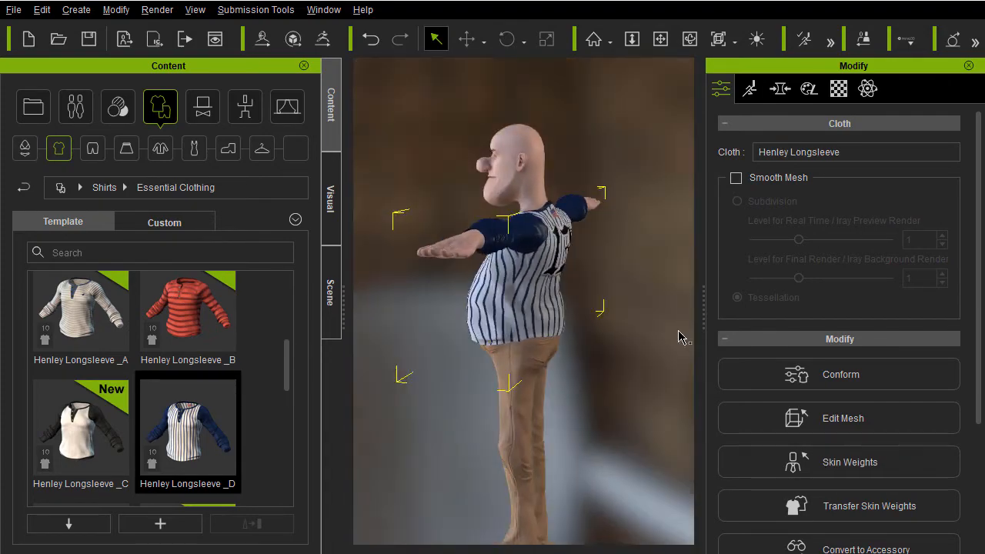
Conform the shirt with Increase Size 0,18 and calculate its collision to fix the jeans poking through the hem.
scroll(446, 399, "up", 5)
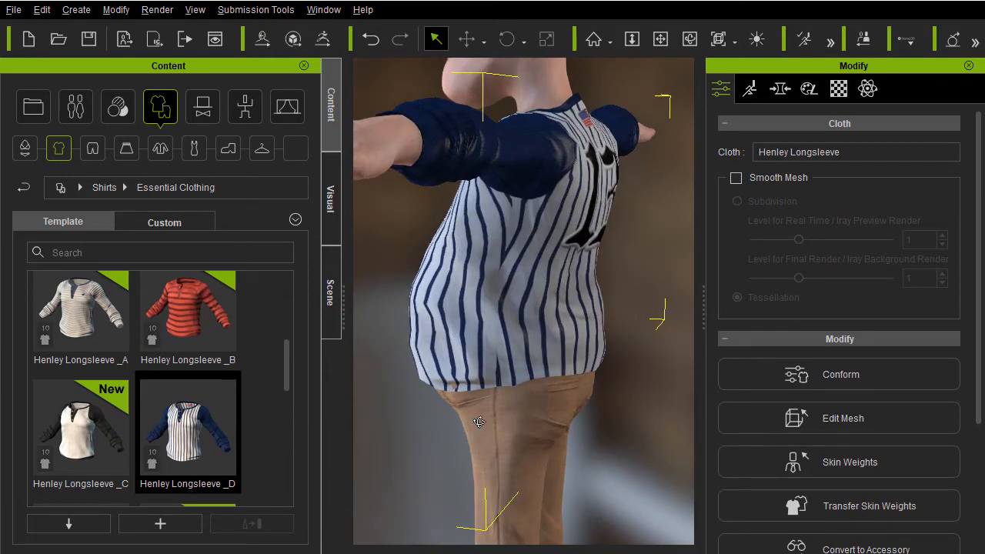
scroll(478, 421, "up", 6)
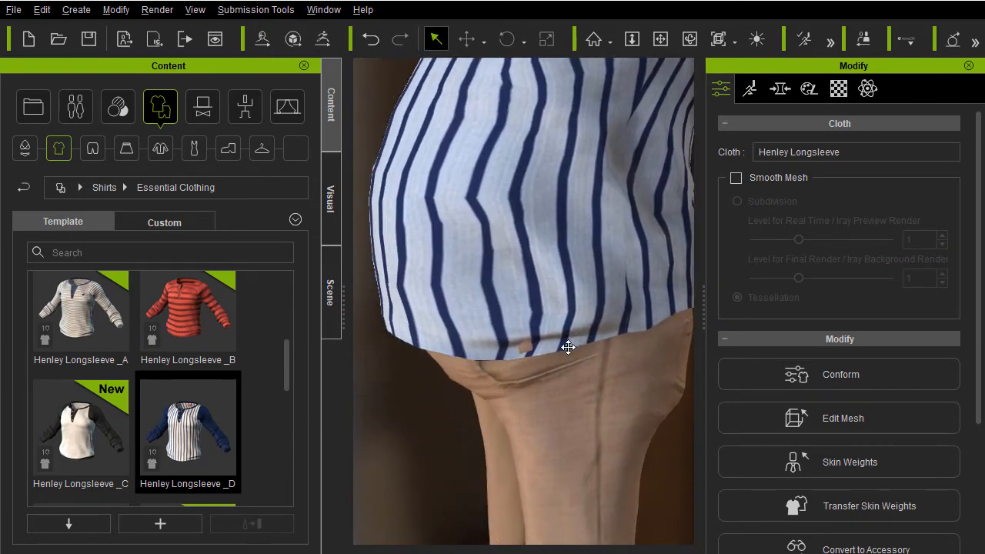
scroll(567, 347, "up", 4)
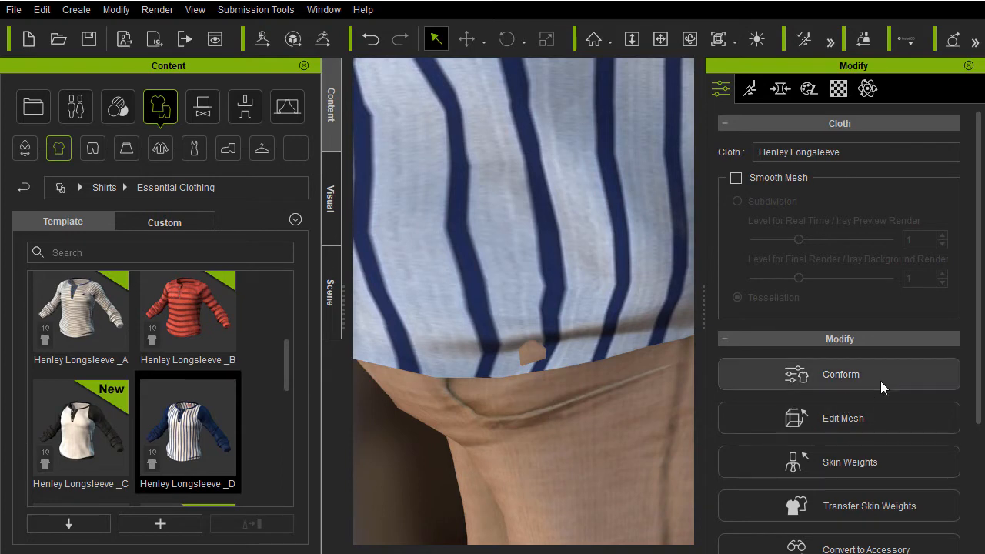
left_click(878, 373)
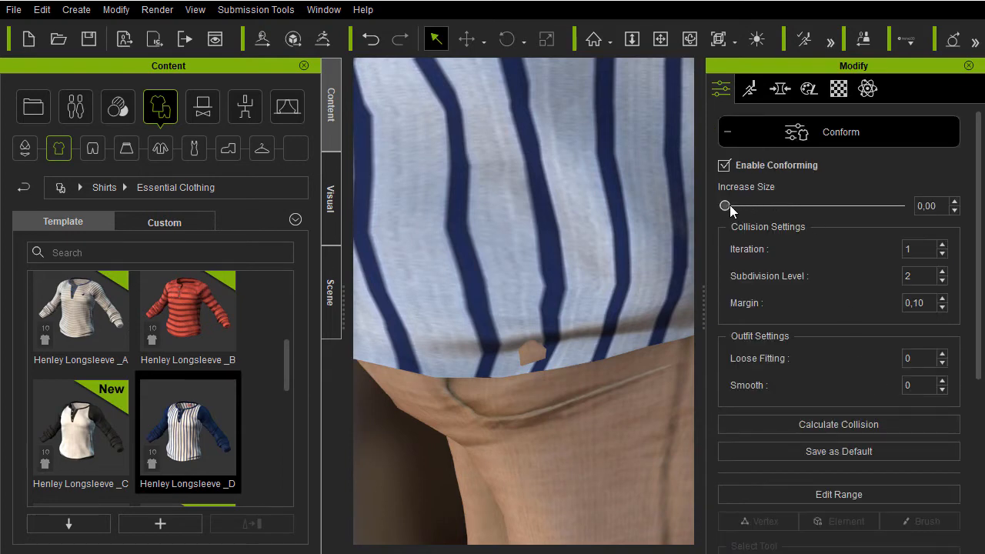
left_click_drag(724, 206, 731, 207)
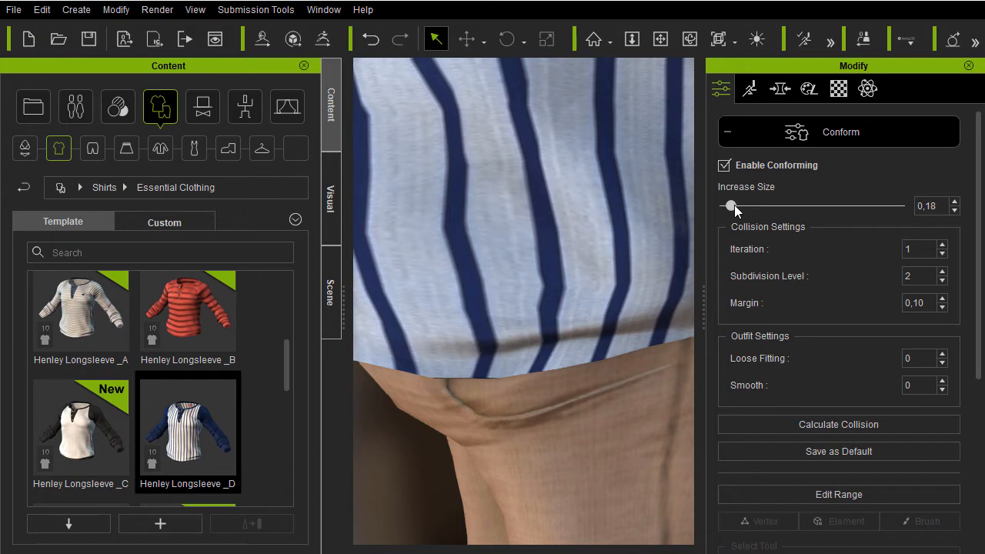
left_click(841, 422)
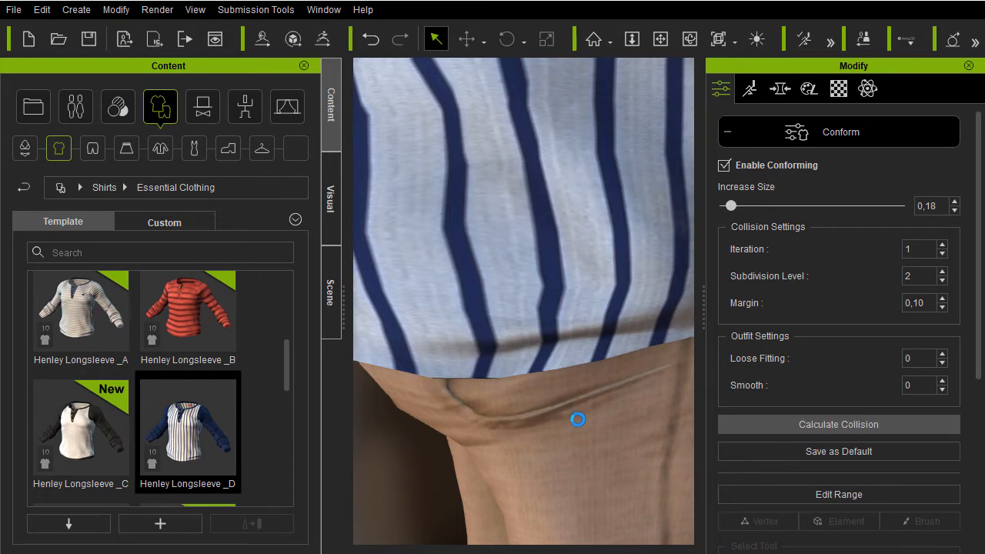
Inspect the conformed shirt from the front and back, down to the number and flag on its back.
scroll(566, 404, "down", 6)
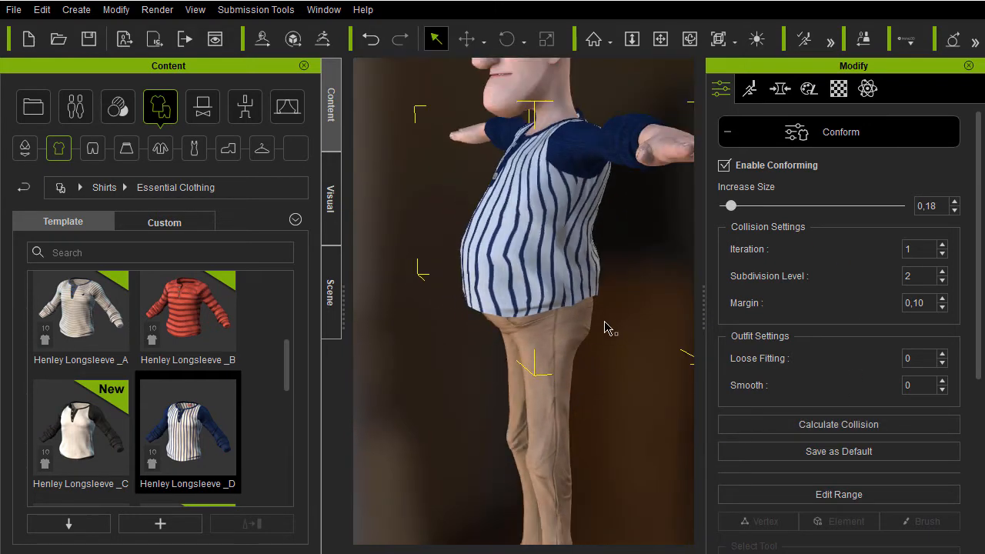
right_click_drag(607, 329, 709, 271)
scroll(610, 299, "down", 4)
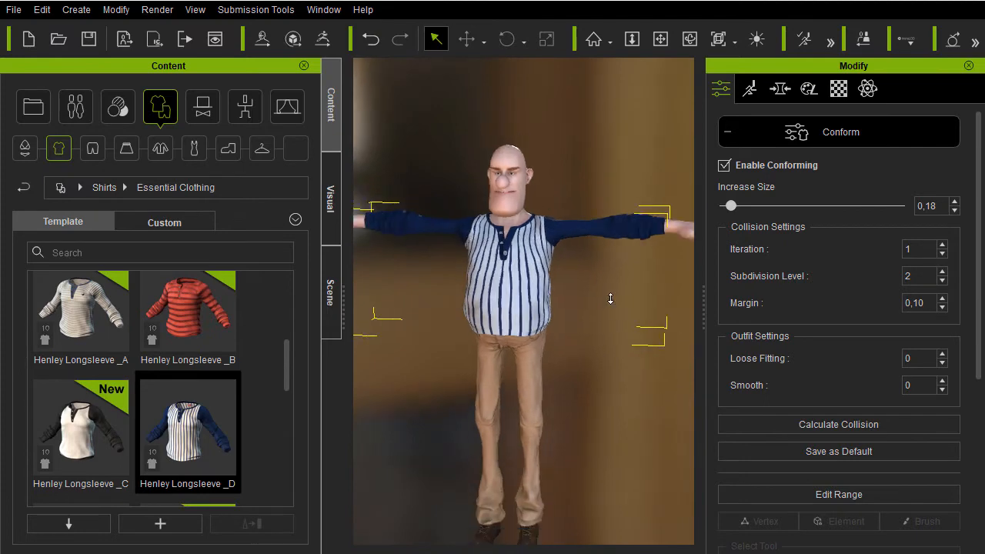
right_click_drag(610, 298, 504, 271)
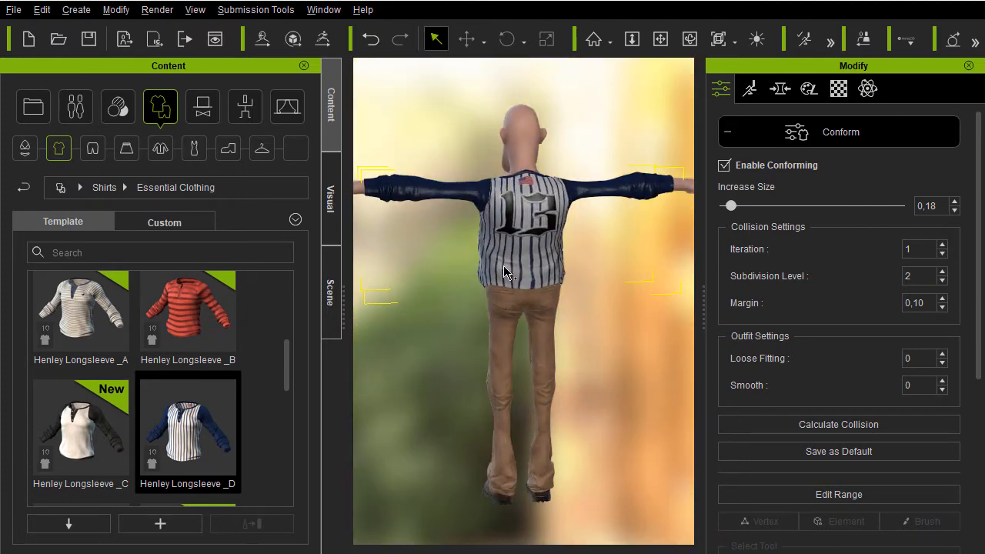
scroll(507, 274, "up", 3)
scroll(514, 282, "down", 2)
scroll(521, 292, "up", 5)
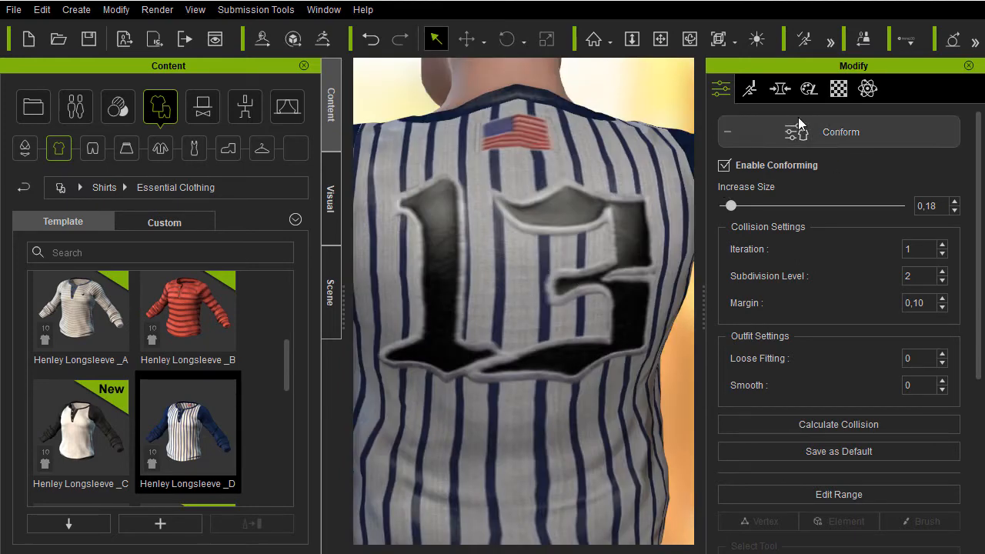
Activate the Appearance Editor for the Henley Longsleeve and set the Diffuse map of Decal 1 to None.
left_click(808, 90)
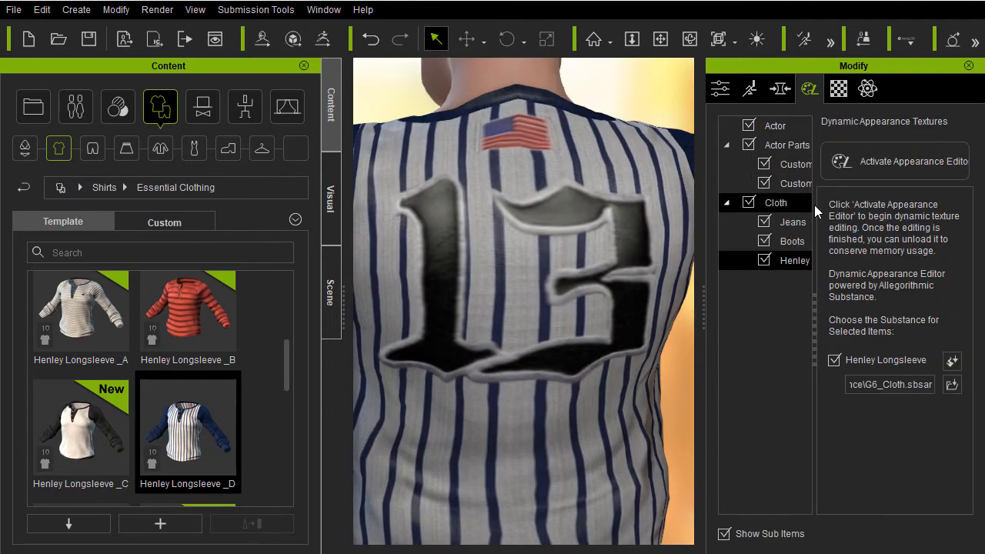
left_click(912, 163)
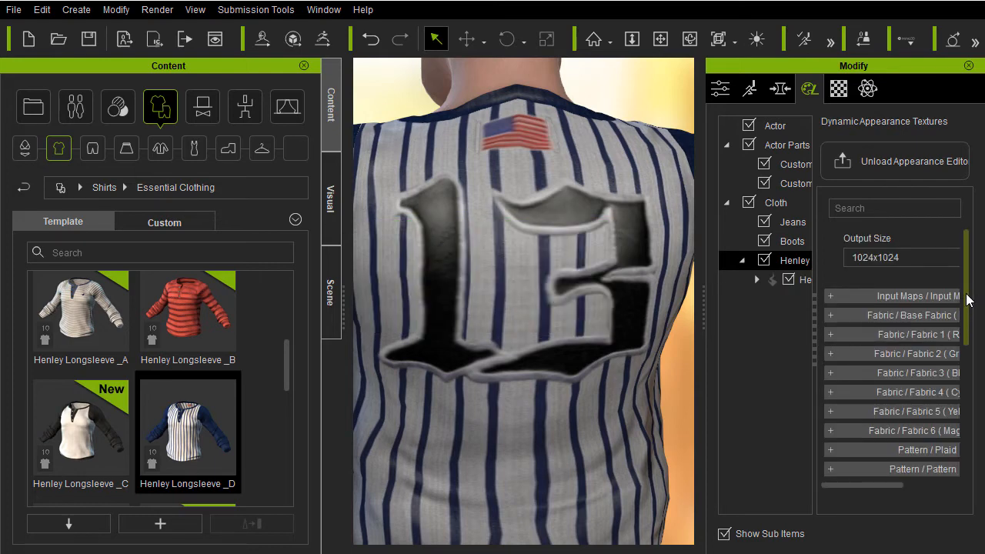
scroll(968, 329, "down", 3)
scroll(968, 330, "down", 5)
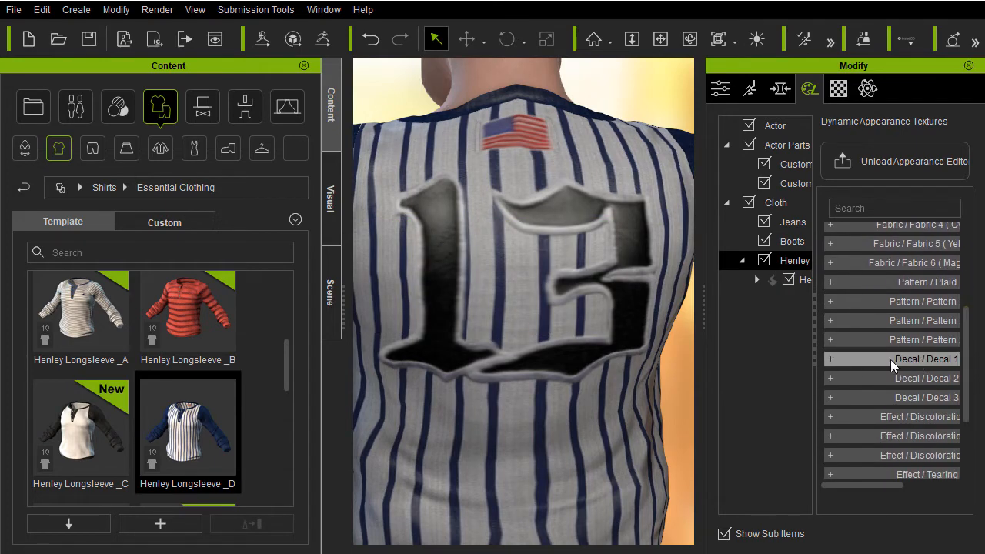
left_click(828, 358)
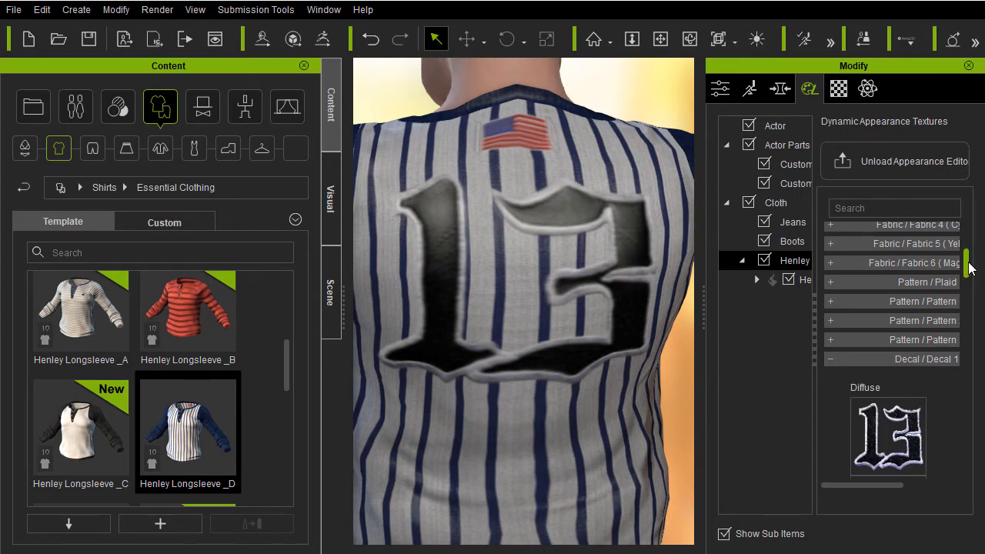
scroll(968, 277, "down", 5)
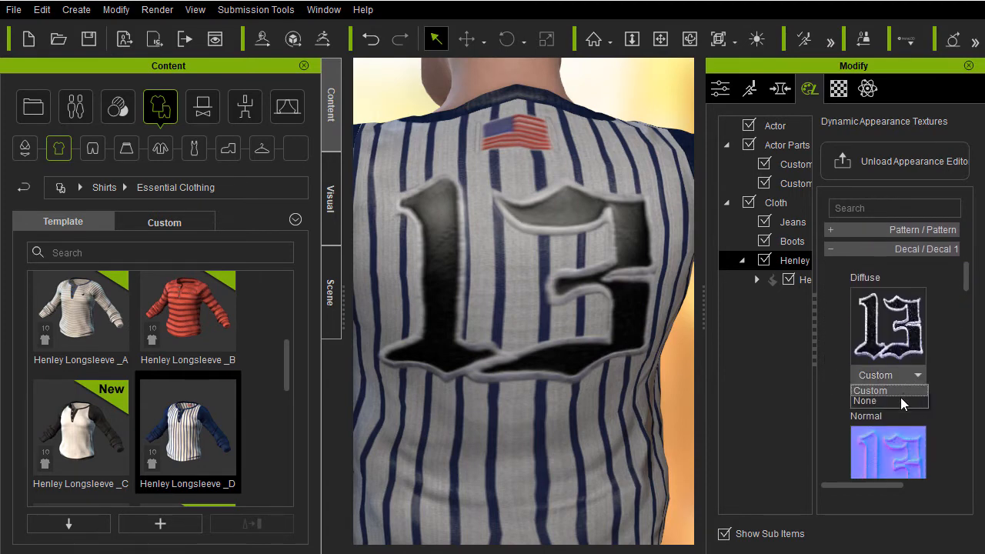
left_click(924, 392)
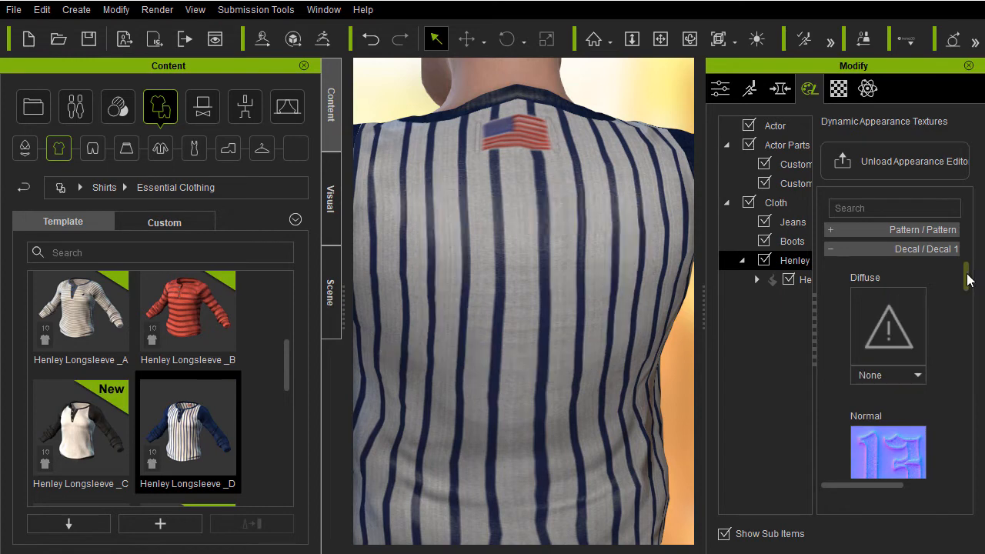
Set the Normal and Specular maps of the shirt's Decal 1 to None.
scroll(968, 280, "down", 3)
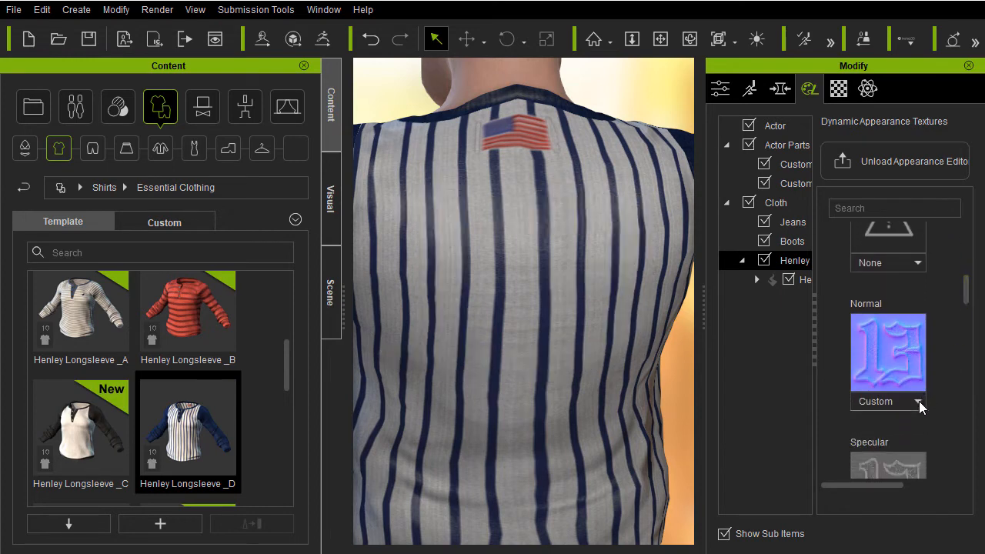
left_click(920, 404)
left_click(910, 427)
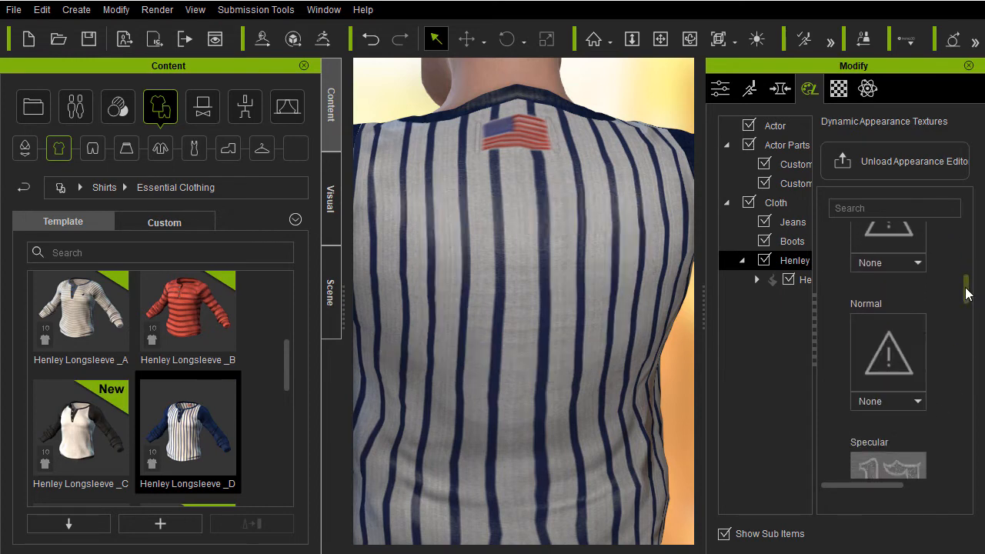
scroll(968, 296, "down", 3)
left_click(918, 363)
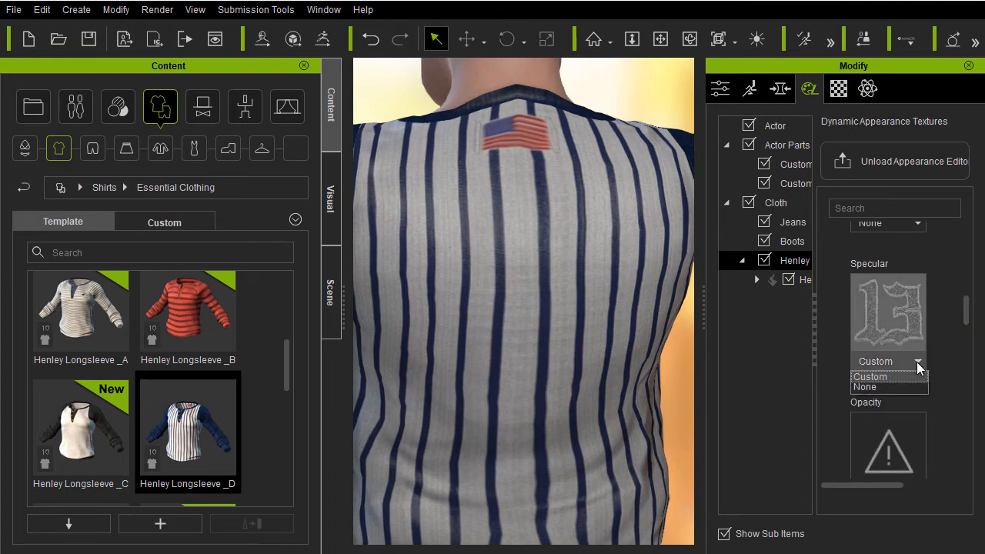
left_click(906, 389)
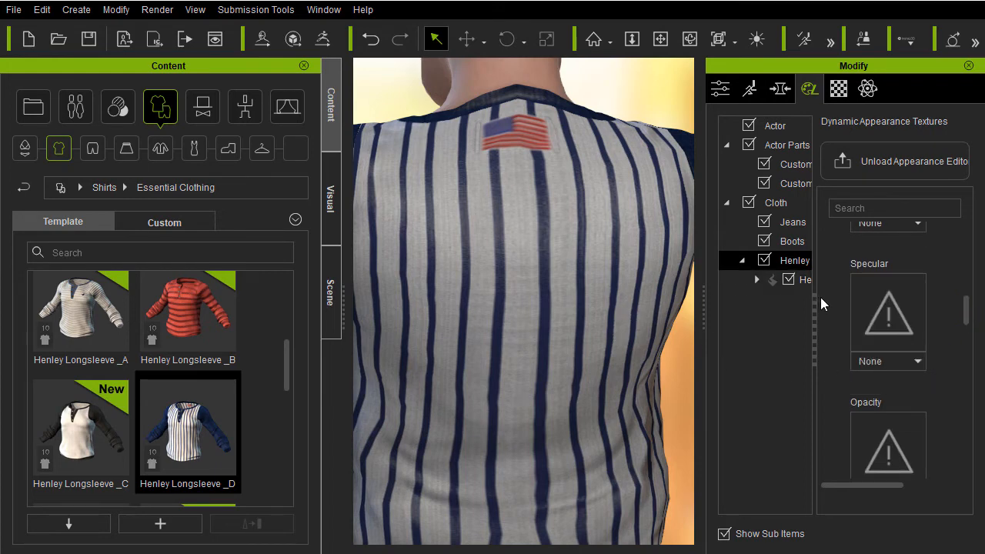
Collapse Decal 1 and set the Diffuse map of Decal 3, the flag patch, to None.
left_click_drag(966, 311, 962, 264)
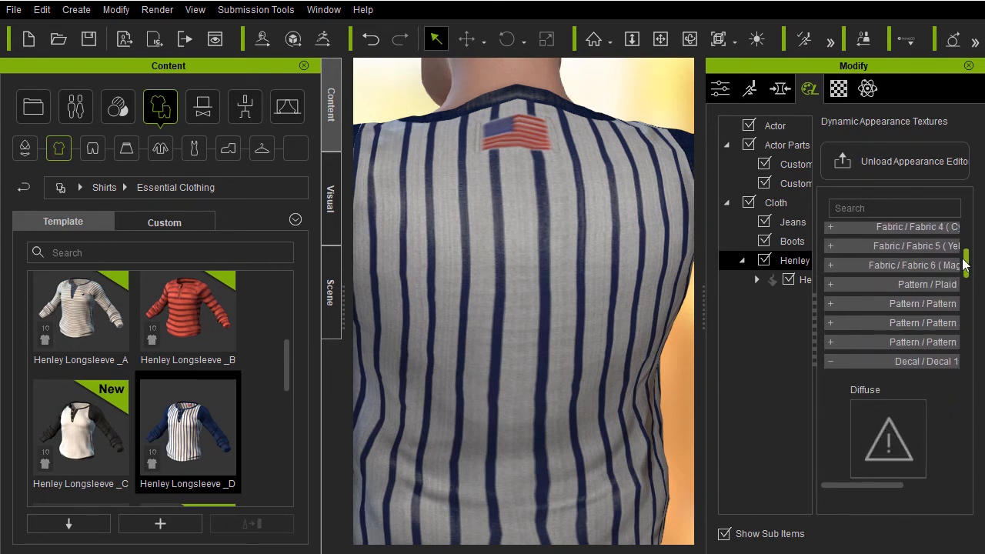
left_click(829, 361)
left_click(830, 381)
left_click(830, 381)
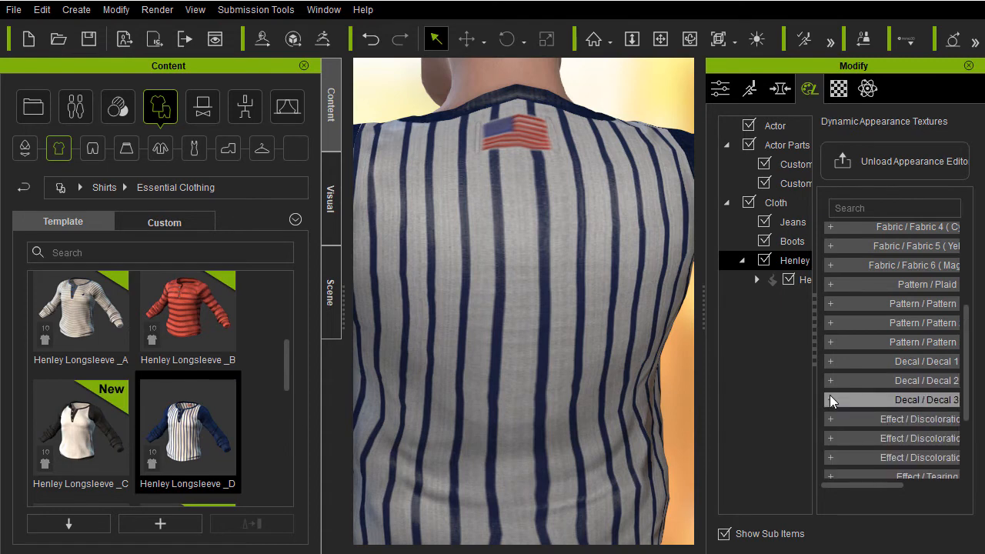
left_click(829, 399)
left_click_drag(968, 267, 968, 282)
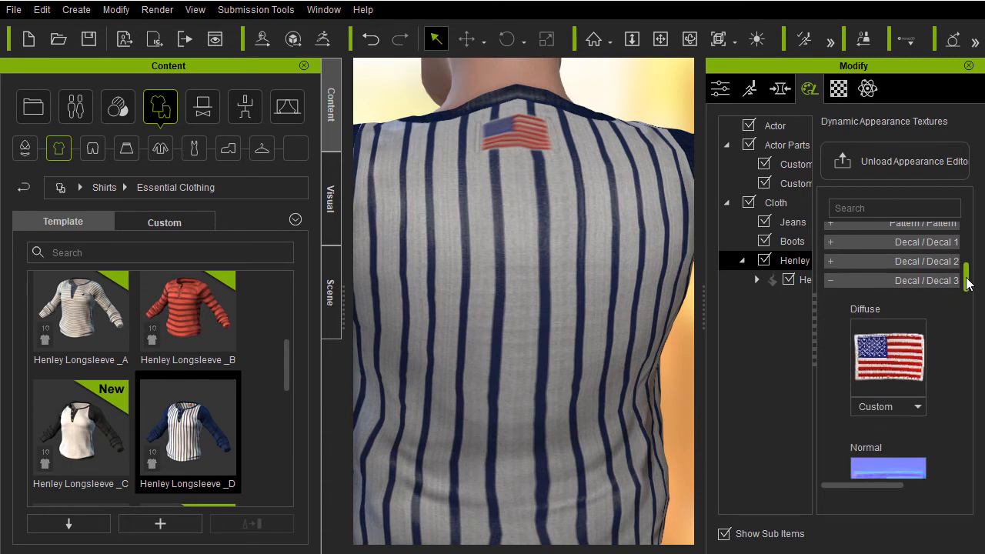
left_click(918, 394)
left_click(914, 417)
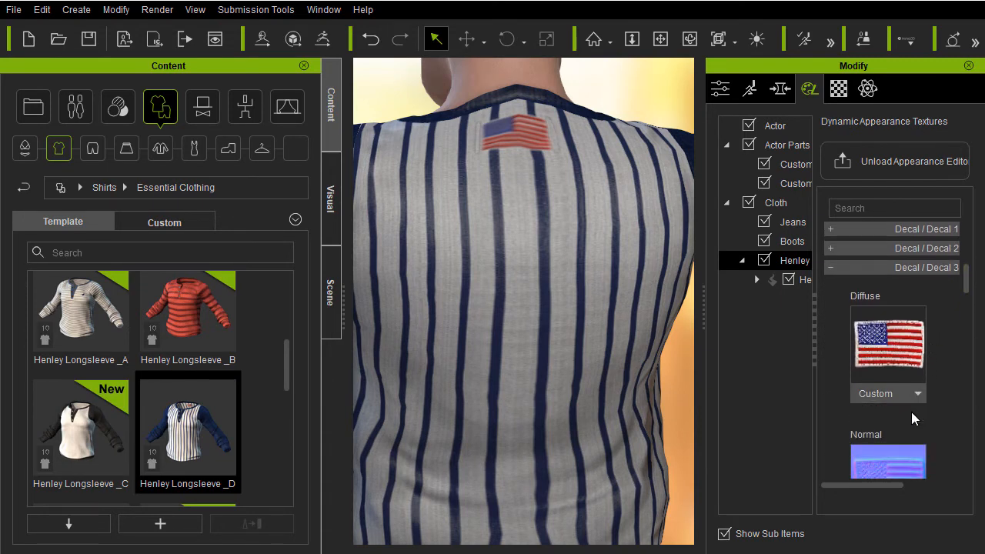
Set the Normal and Specular maps of the flag patch in Decal 3 to None.
left_click_drag(966, 275, 965, 301)
left_click(916, 360)
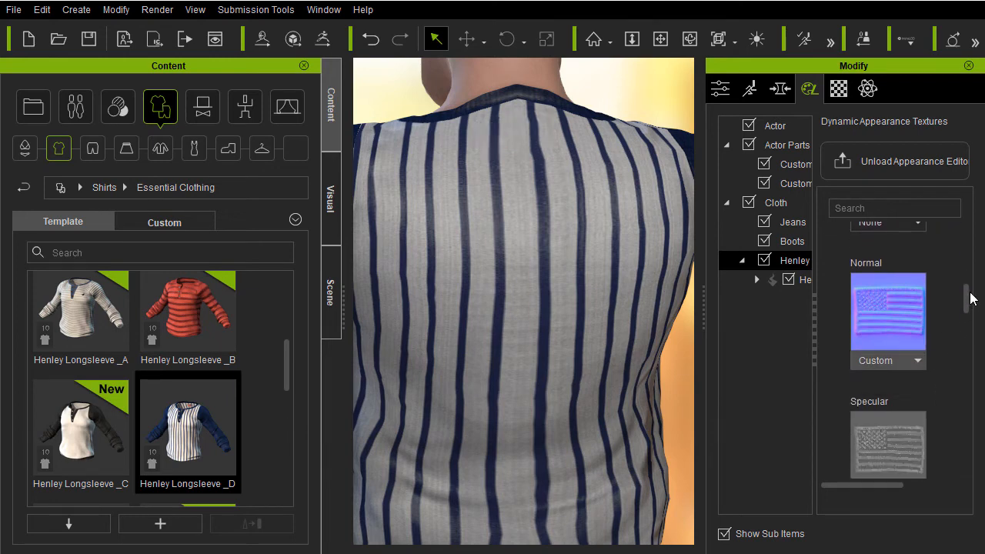
scroll(967, 301, "down", 3)
left_click(917, 380)
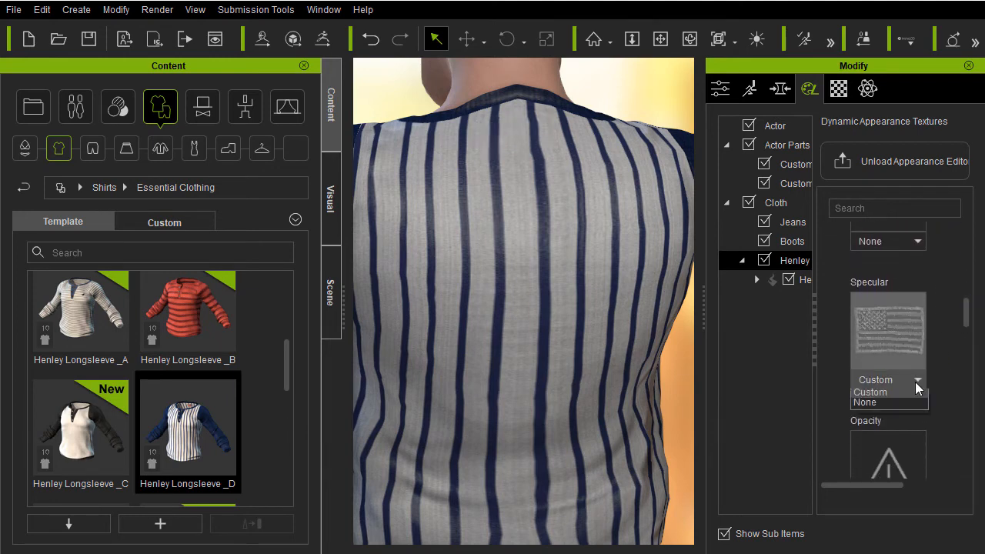
left_click(907, 404)
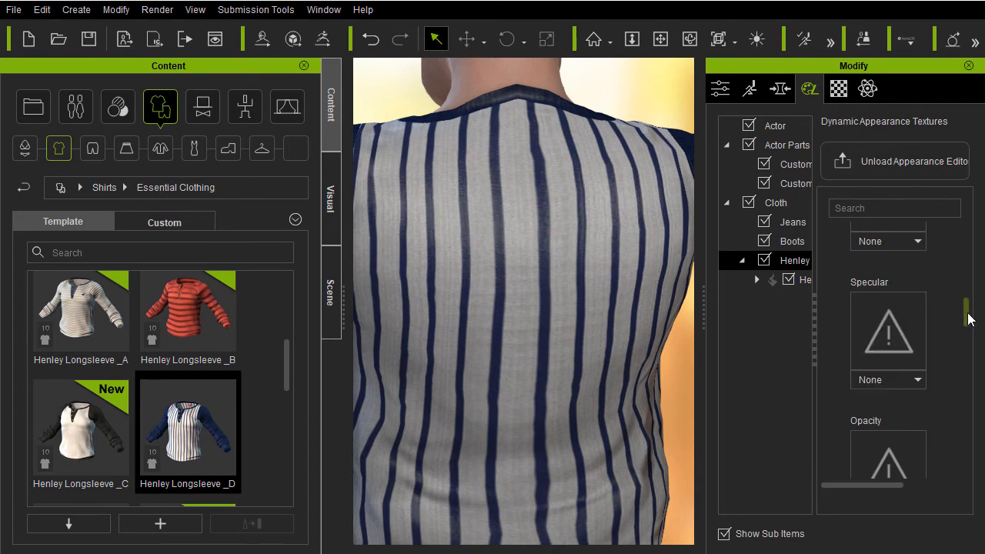
left_click_drag(967, 317, 973, 233)
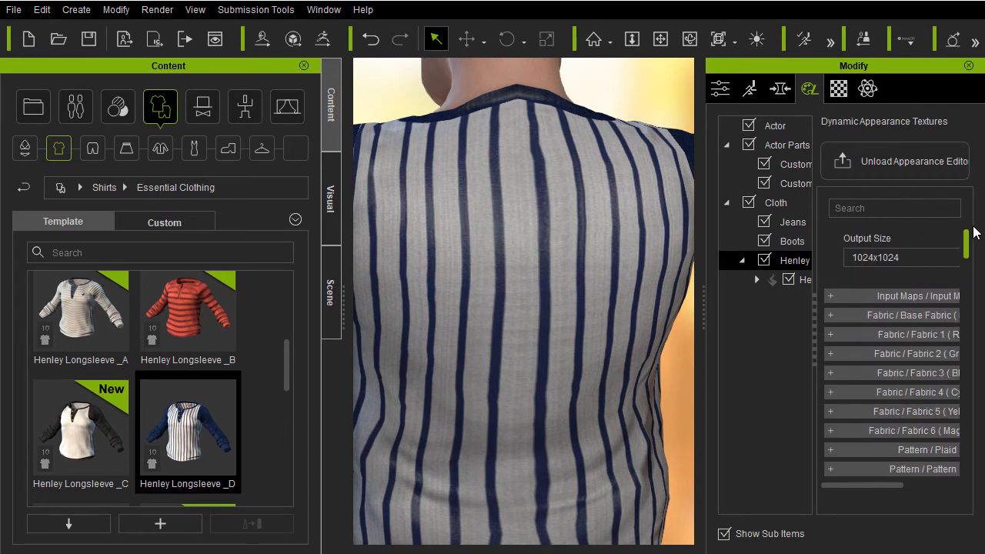
Return to the shirt's general cloth settings and check the plain shirt on the whole character from back and front.
left_click(720, 89)
scroll(575, 349, "down", 8)
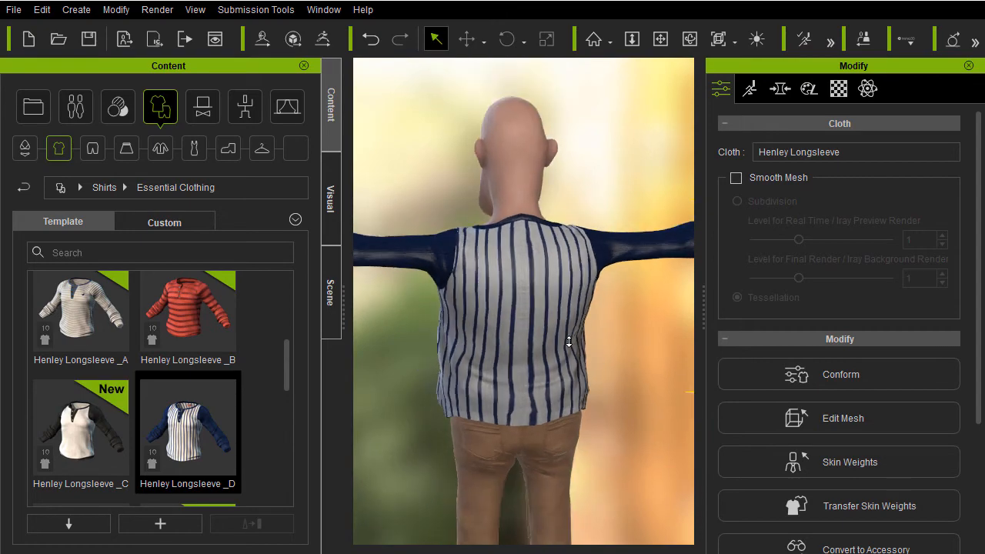
middle_click_drag(504, 347, 503, 274)
right_click_drag(500, 286, 956, 223)
right_click_drag(611, 268, 751, 229)
scroll(609, 313, "down", 5)
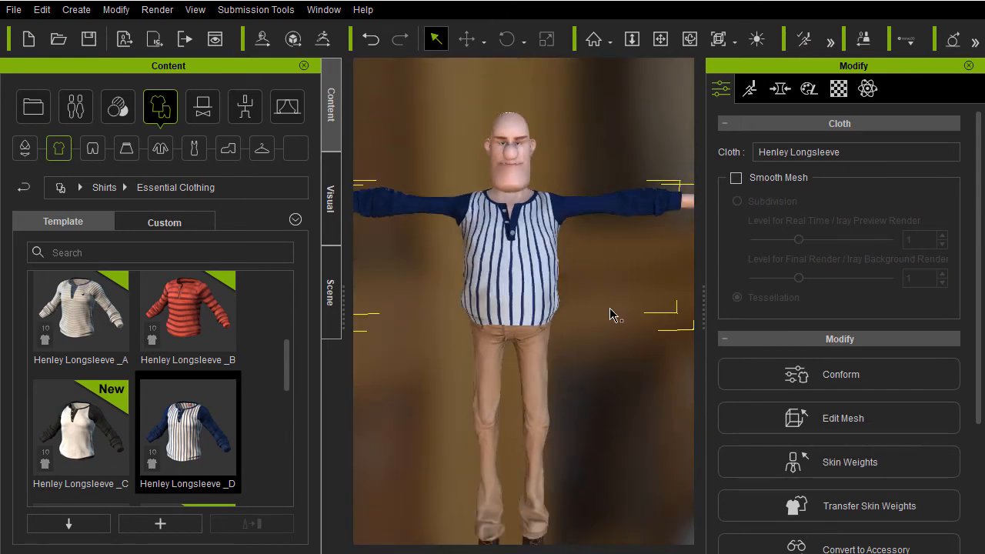
right_click_drag(526, 309, 512, 304)
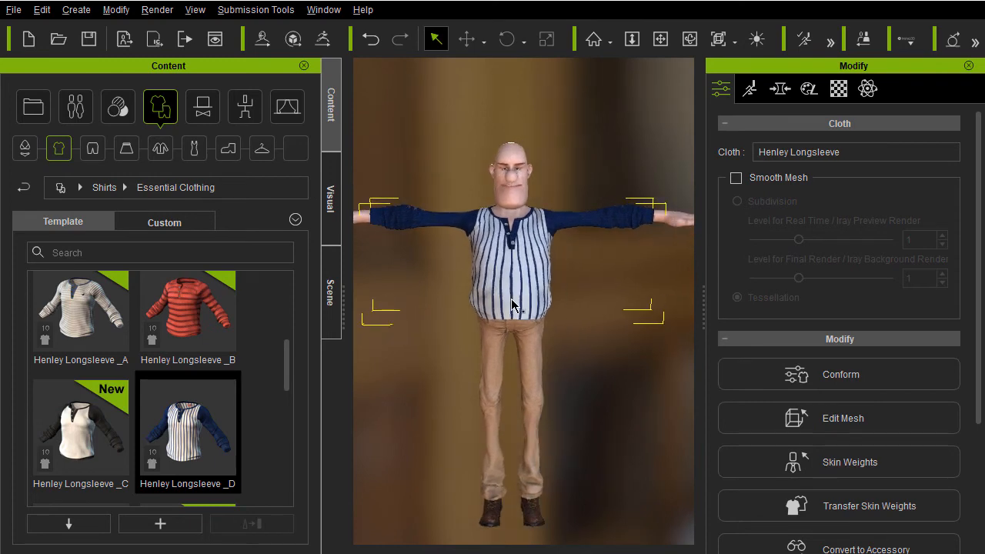
Browse the Essential Clothing templates under Others and send the dressed character to iClone.
left_click(263, 151)
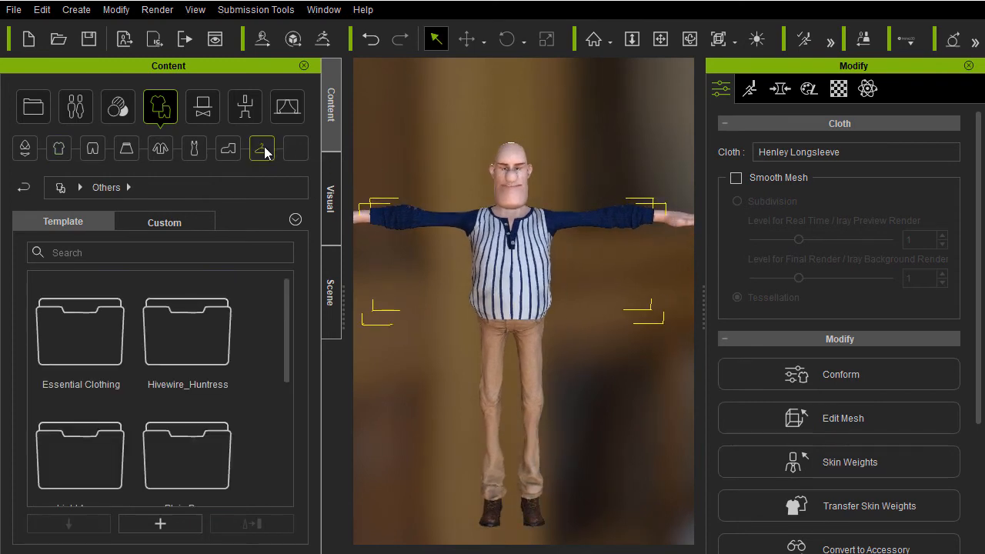
mouse_move(286, 290)
left_mouse_down()
mouse_move(284, 417)
mouse_move(284, 294)
left_mouse_up()
left_click(190, 224)
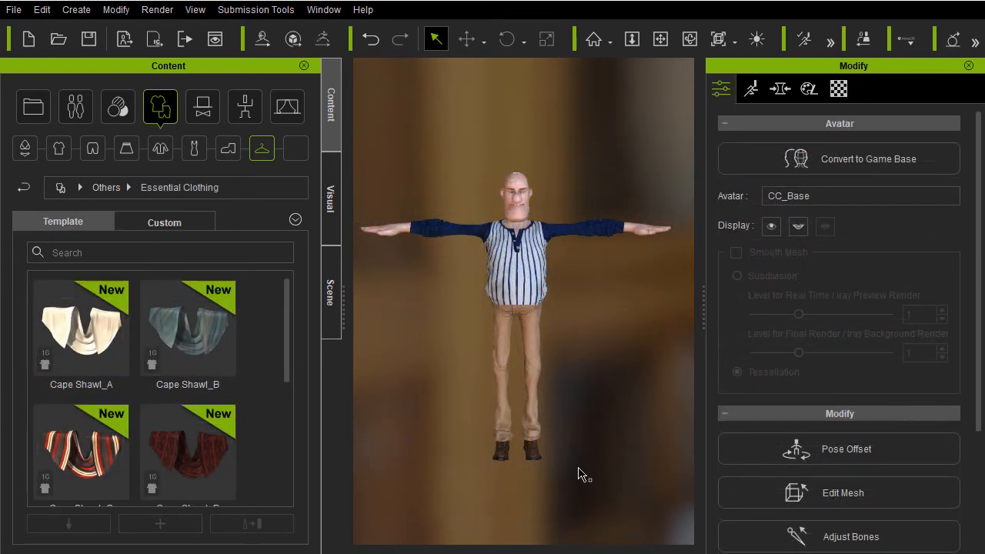
left_click(154, 42)
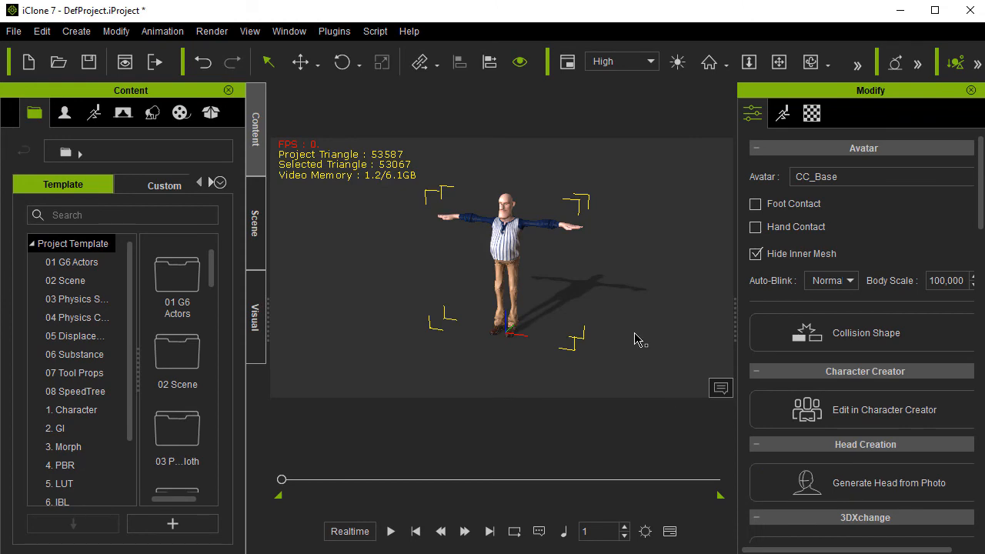
Inspect the character's shirt, jeans and boots in iClone from several angles, both close up and at full length.
scroll(632, 332, "up", 3)
scroll(632, 332, "up", 5)
middle_click_drag(640, 228, 616, 293)
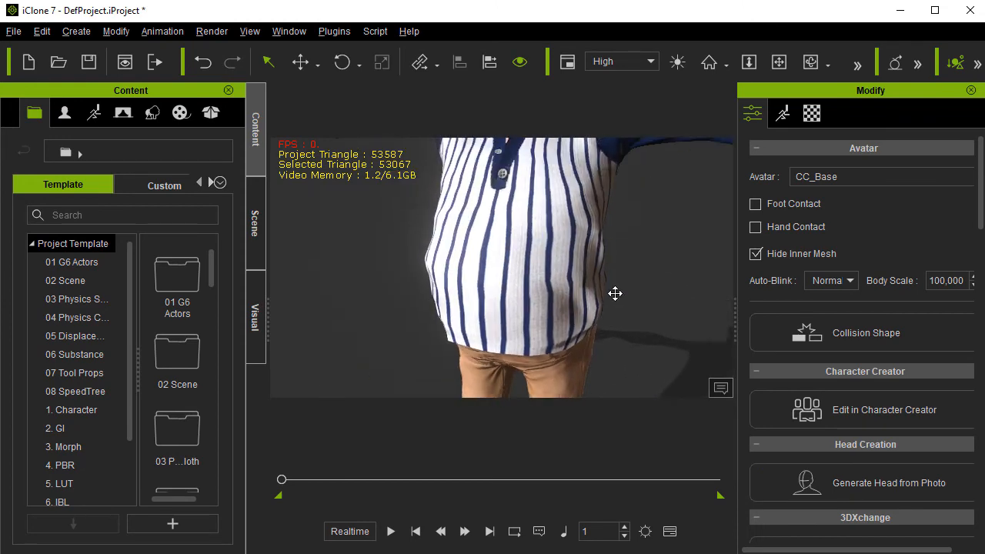
left_click_drag(615, 293, 449, 313, "alt")
right_click_drag(449, 313, 658, 295)
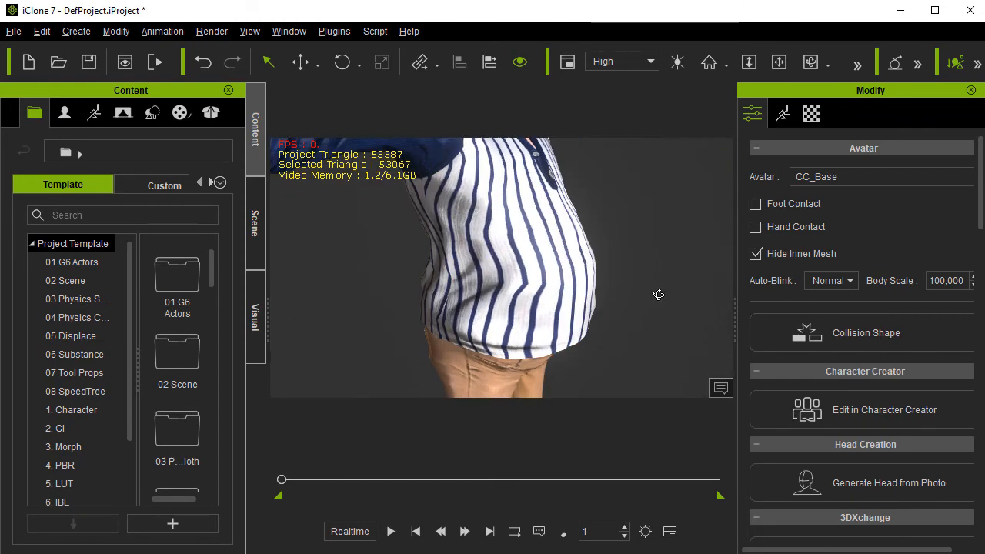
middle_click_drag(604, 278, 588, 330)
right_click_drag(588, 330, 625, 300)
scroll(625, 300, "down", 5)
middle_click_drag(608, 323, 576, 255)
right_click_drag(576, 266, 569, 393)
scroll(585, 363, "up", 3)
scroll(585, 362, "down", 4)
middle_click_drag(586, 348, 590, 337)
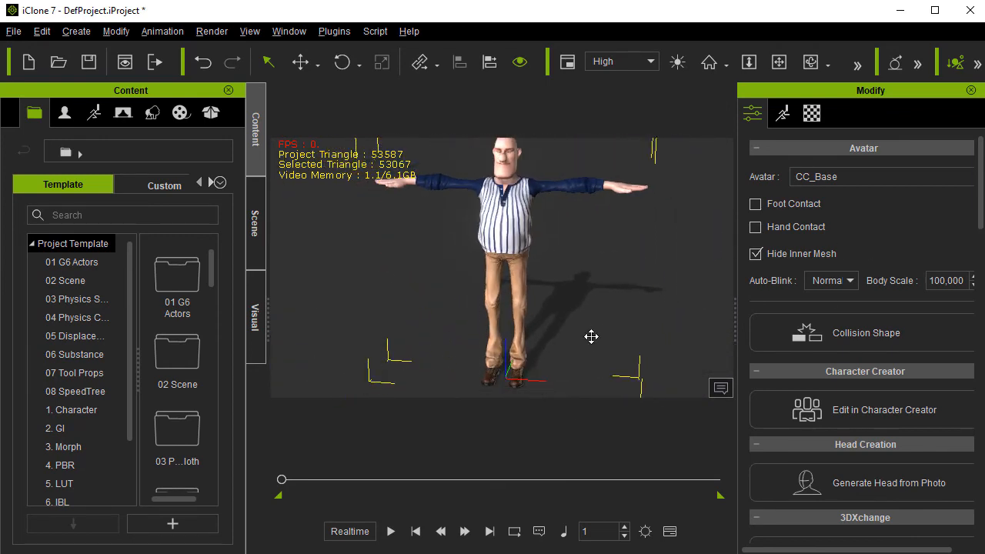
right_click_drag(590, 336, 654, 187)
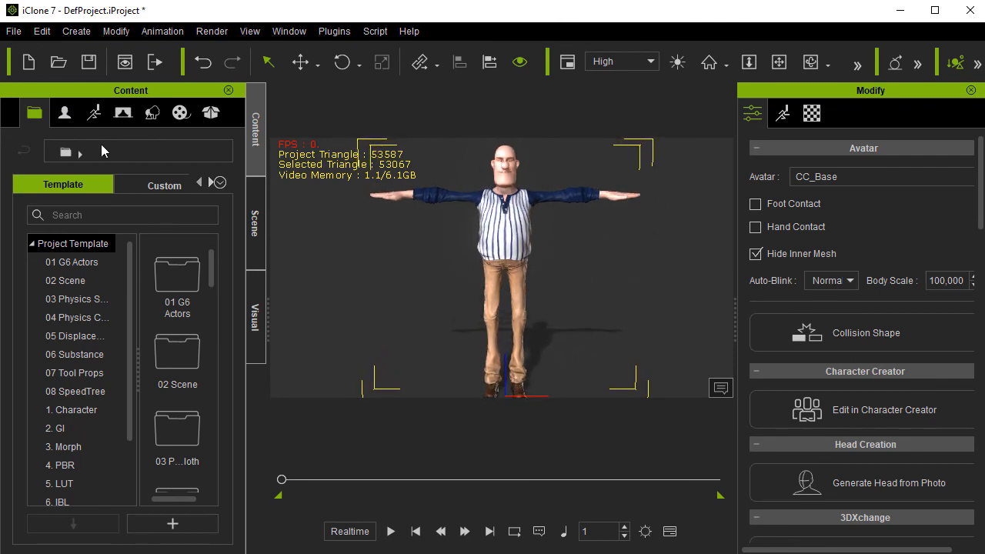
Add the dressed character to the custom Avatar library in iClone.
left_click(65, 112)
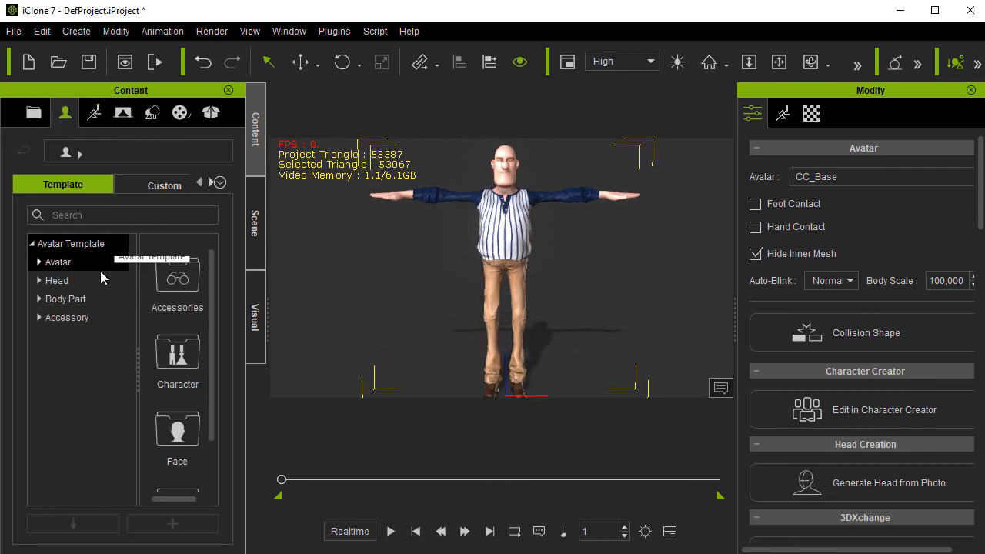
left_click(154, 184)
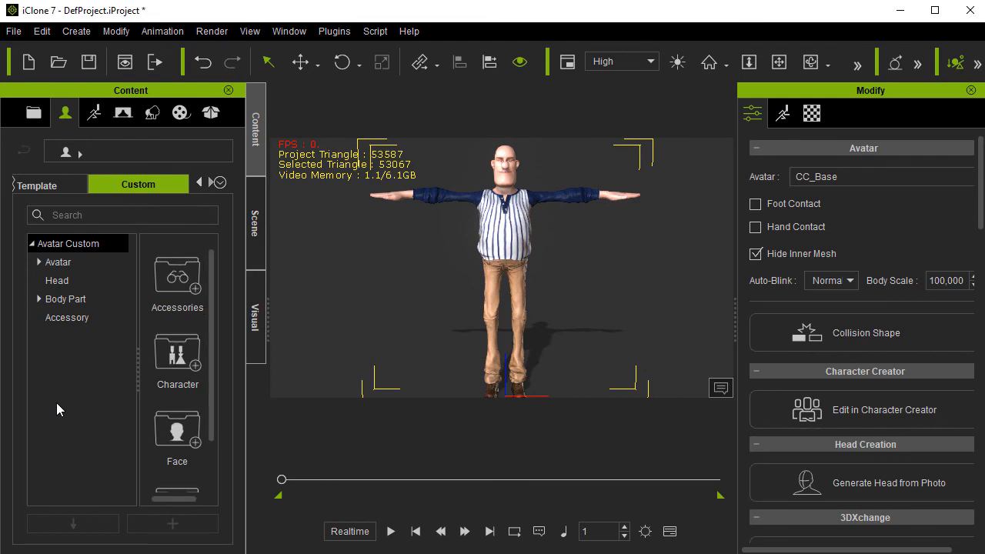
left_click(58, 262)
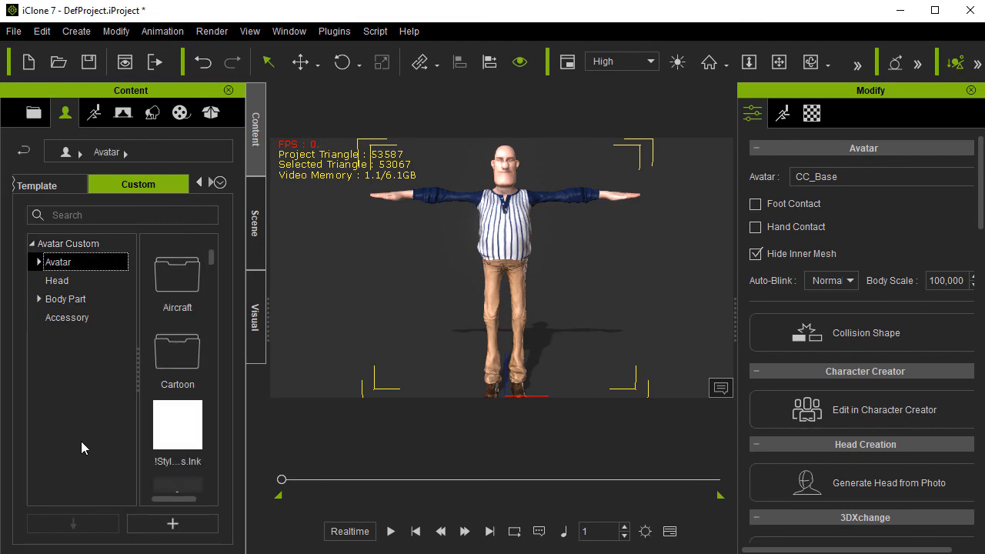
left_click(187, 528)
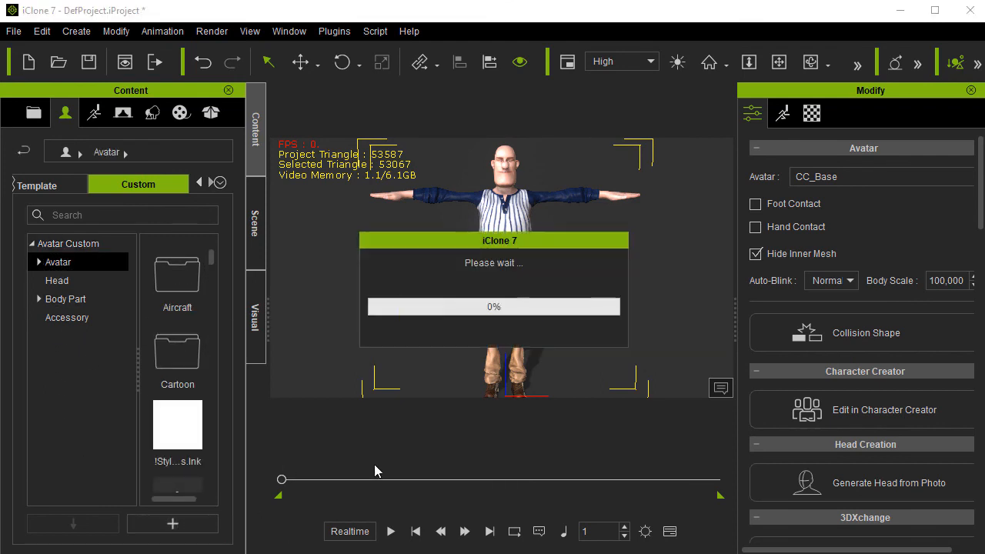